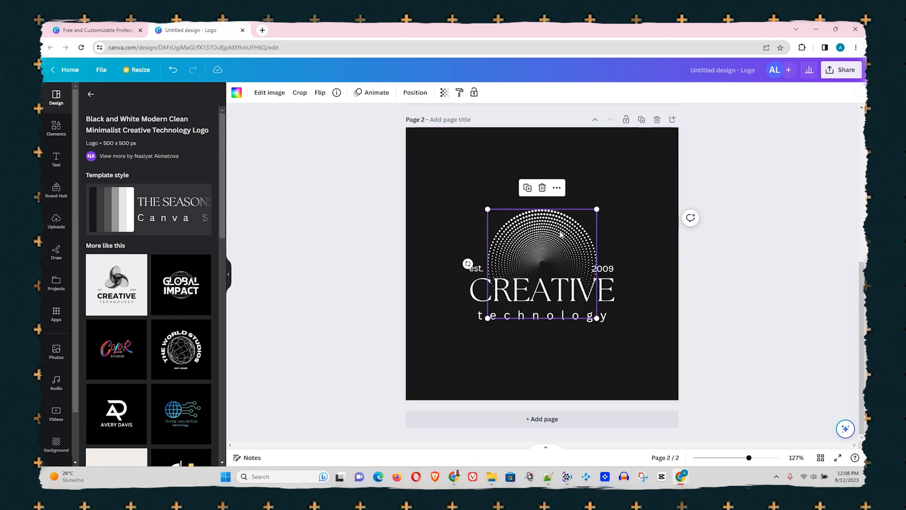
Step: Try violet, light green and the custom shade #B7BFAC on the dotted circular graphic
click(206, 297)
click(137, 343)
click(91, 144)
click(102, 174)
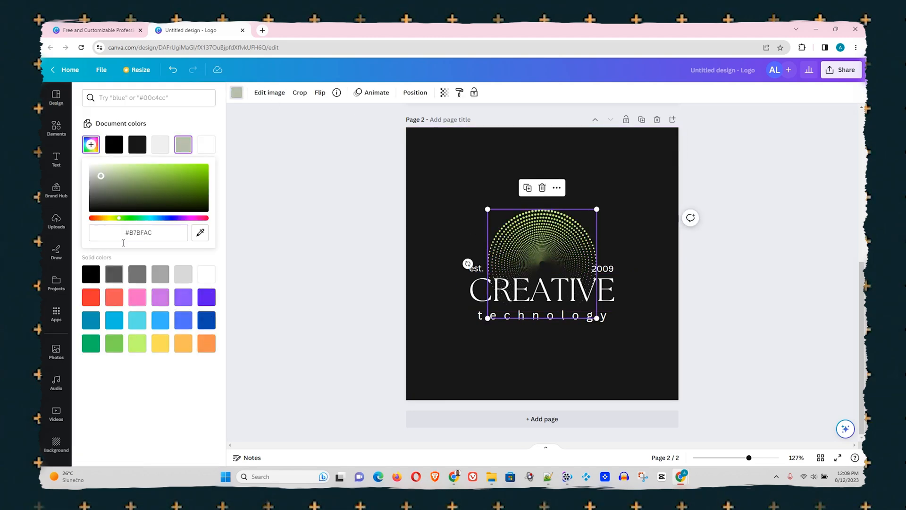
Step: Recolor the dotted circular graphic violet and soften it to a muted custom shade of violet
click(207, 298)
click(91, 145)
click(130, 184)
click(467, 184)
Step: Replace the large logo headline with SUPER and select the technology line beneath it
click(519, 290)
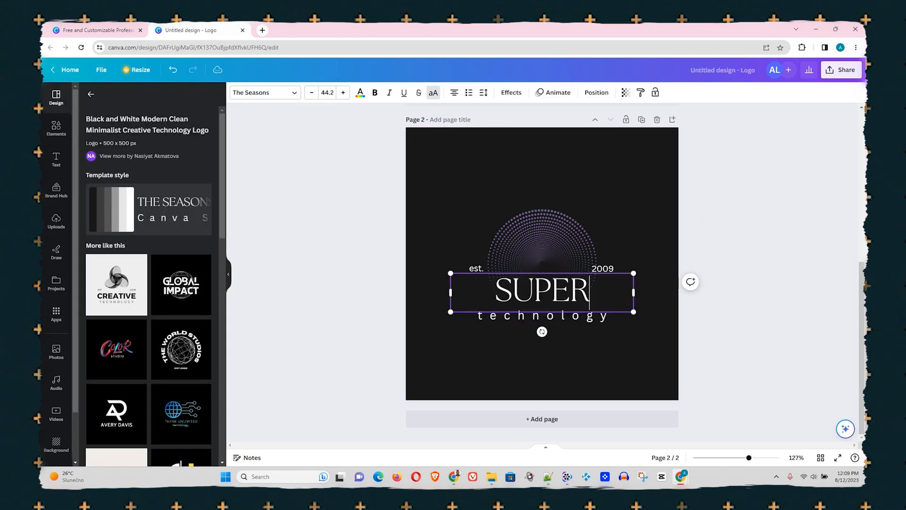
click(531, 315)
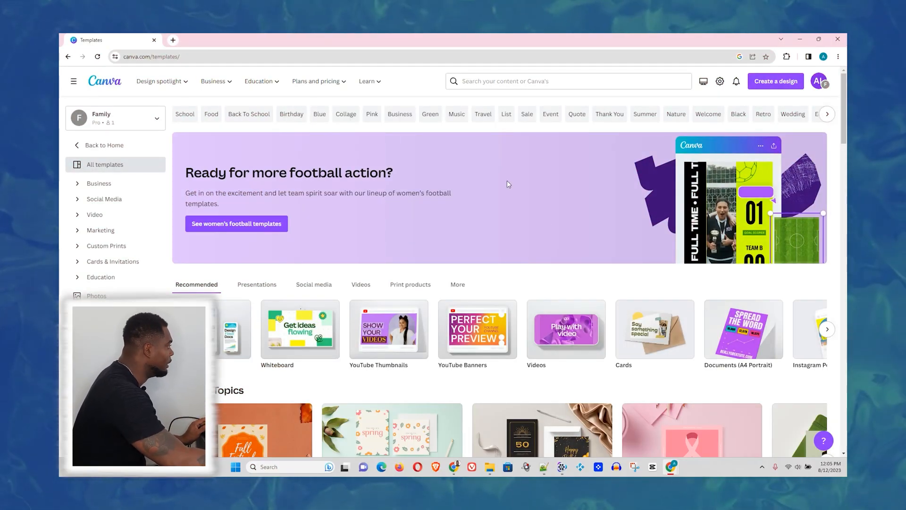
Step: Search the templates for "logo" and open the Logo template category
click(474, 81)
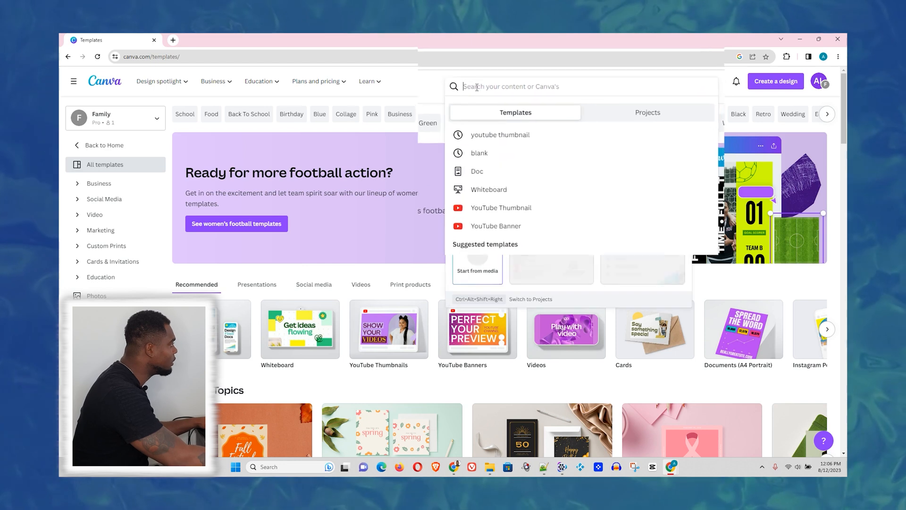
text(logo)
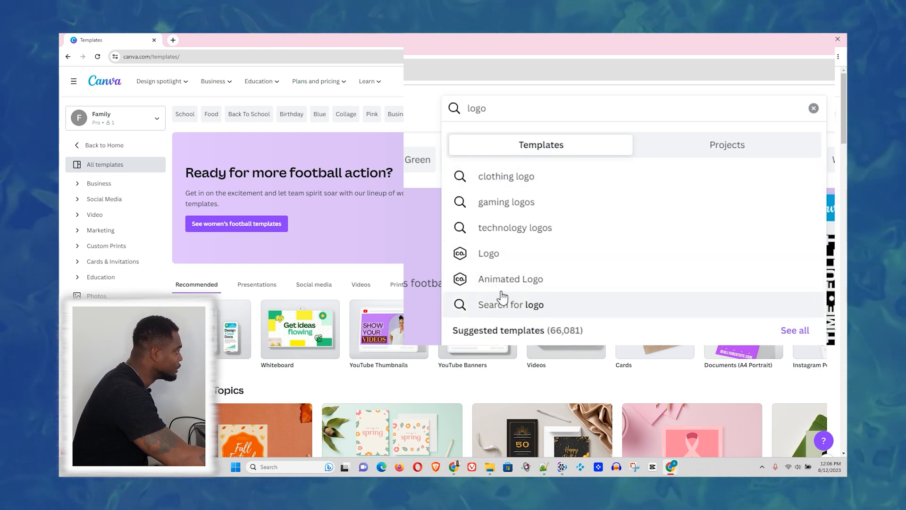
click(490, 250)
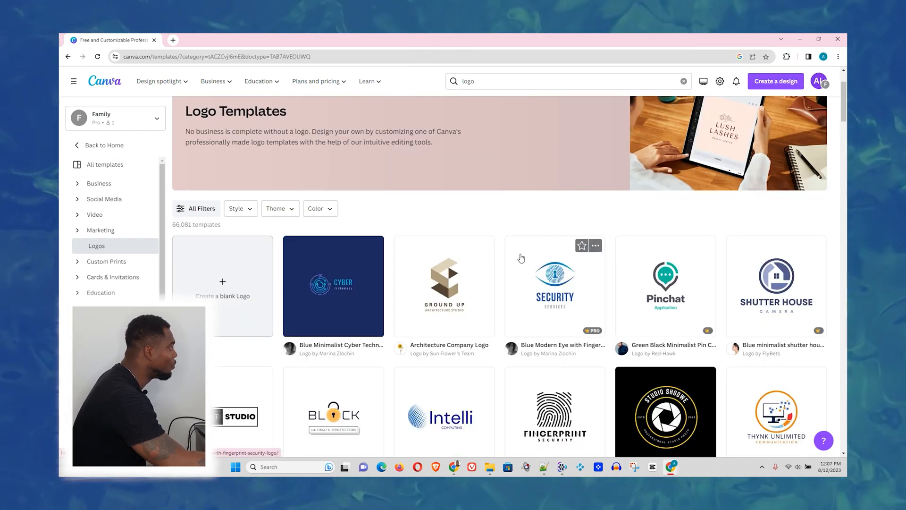
Step: Look through the logo templates to compare the available styles and layouts
scroll(566, 267, down, 20)
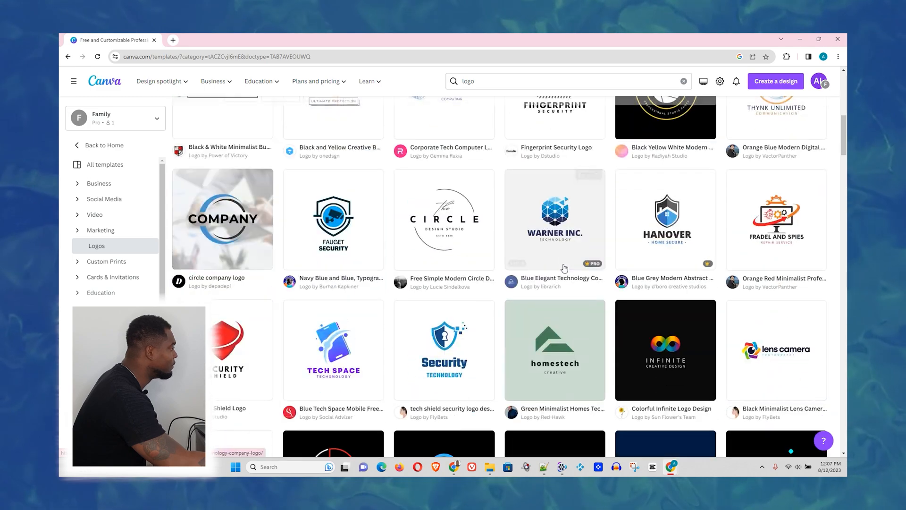
scroll(532, 250, down, 10)
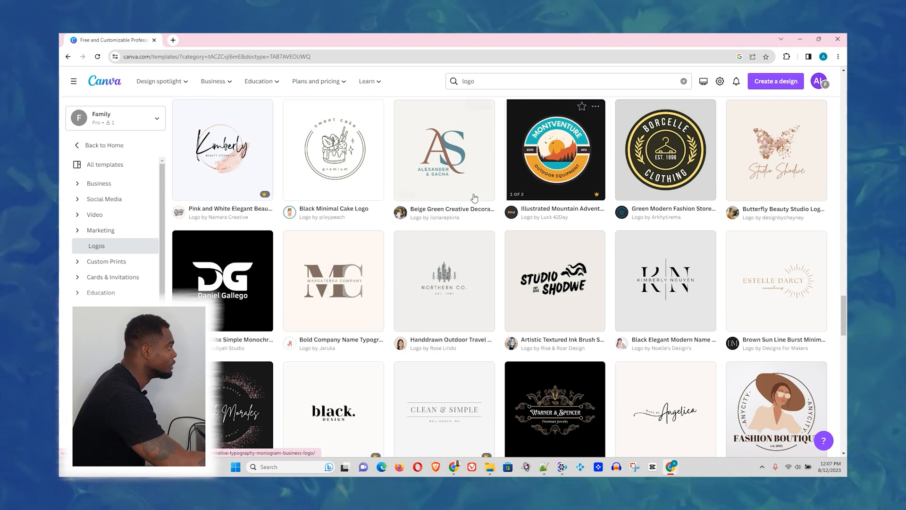
scroll(425, 198, down, 5)
scroll(407, 202, up, 15)
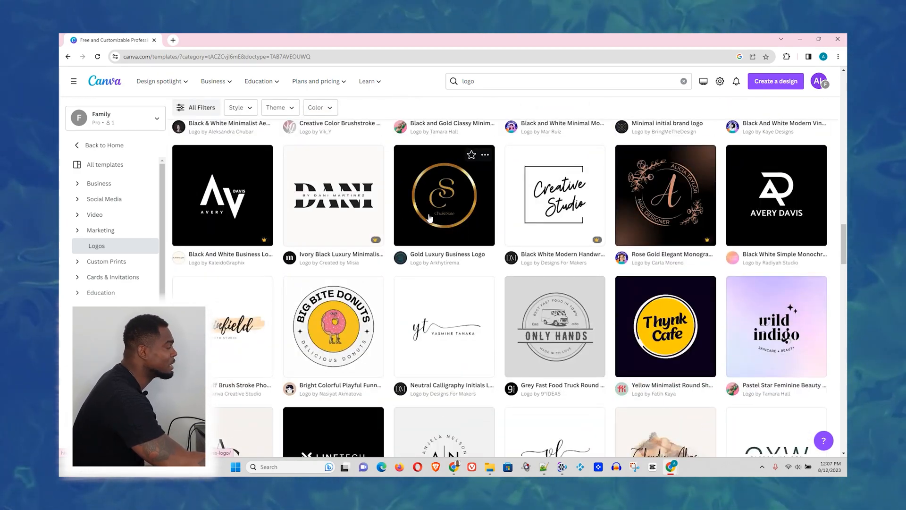
scroll(429, 217, up, 10)
scroll(425, 226, up, 4)
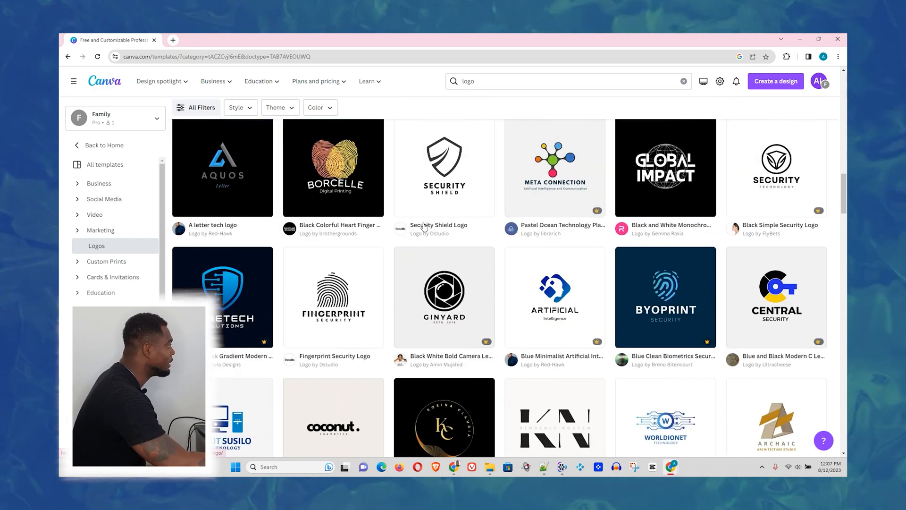
scroll(425, 227, up, 20)
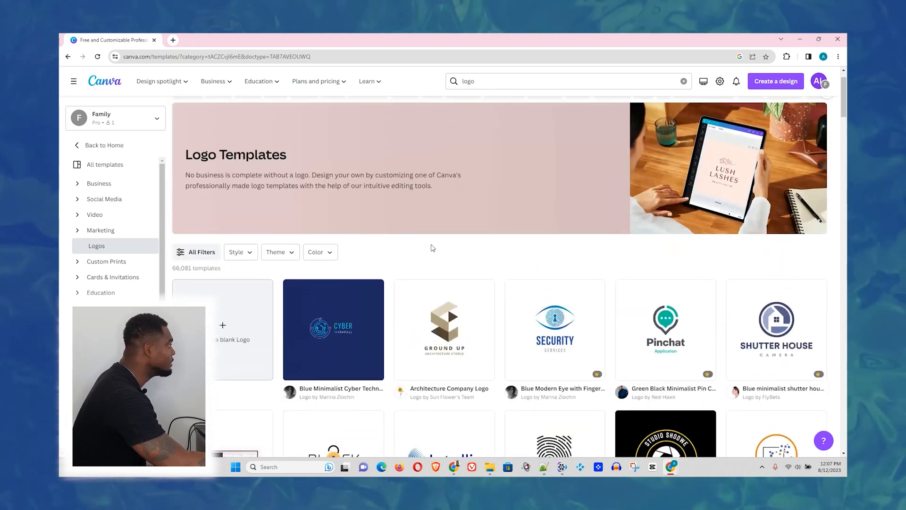
scroll(432, 247, up, 2)
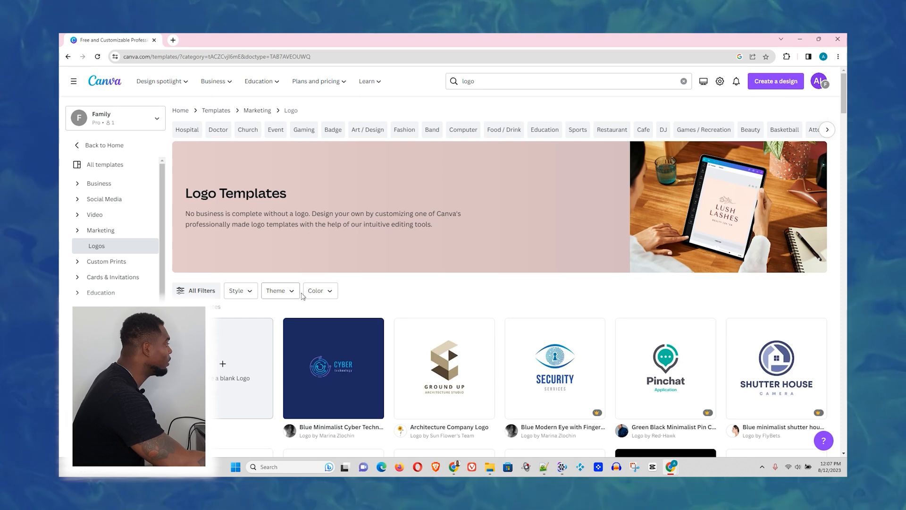
Step: Create a blank logo design and apply the Black White Bold Camera Lens Photography Brand Logo template
click(227, 374)
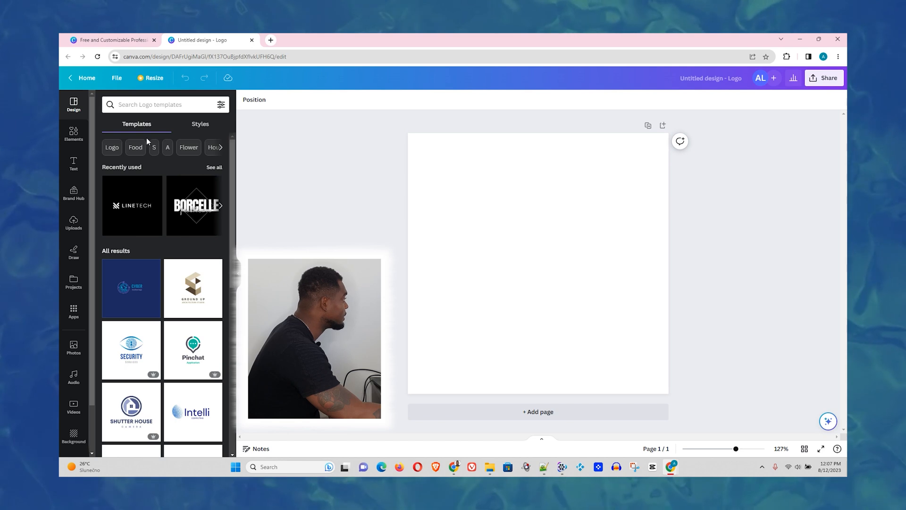
scroll(138, 164, down, 1)
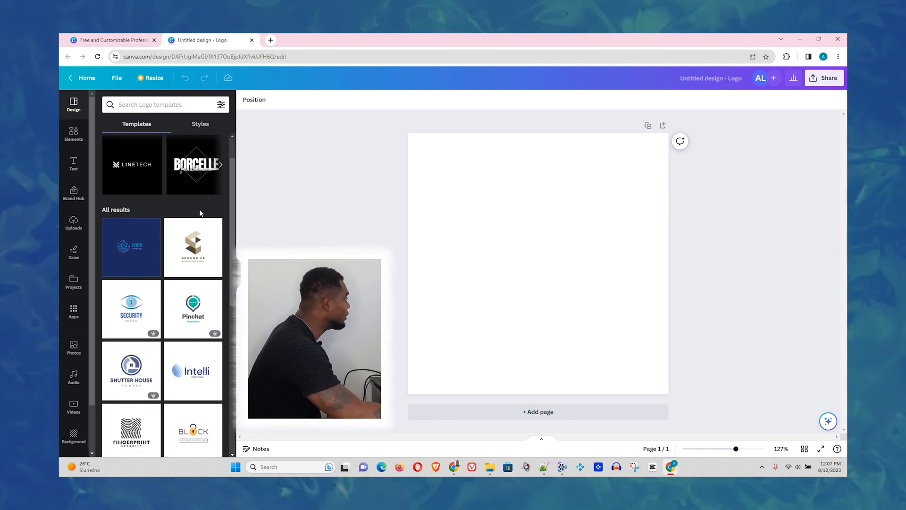
scroll(199, 210, down, 2)
scroll(202, 220, down, 3)
scroll(179, 180, up, 6)
click(193, 126)
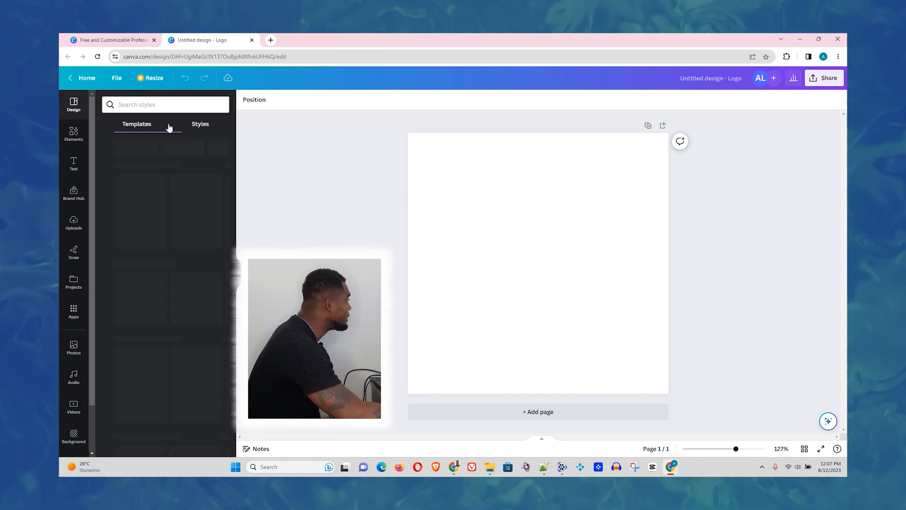
click(142, 122)
scroll(146, 230, down, 4)
scroll(147, 229, down, 5)
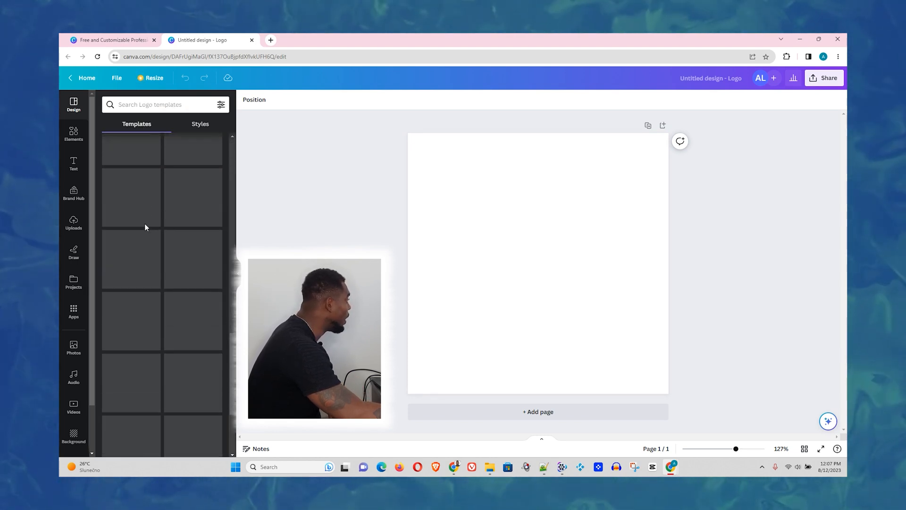
scroll(147, 229, down, 6)
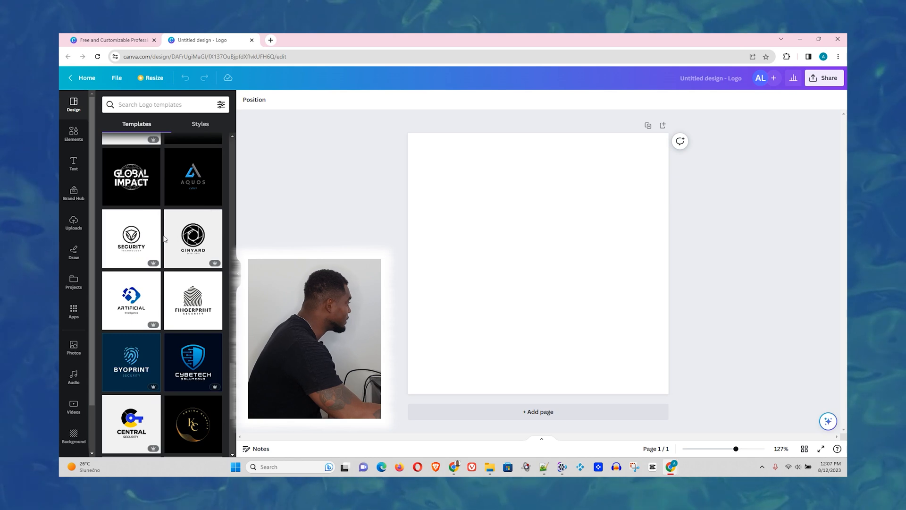
click(188, 241)
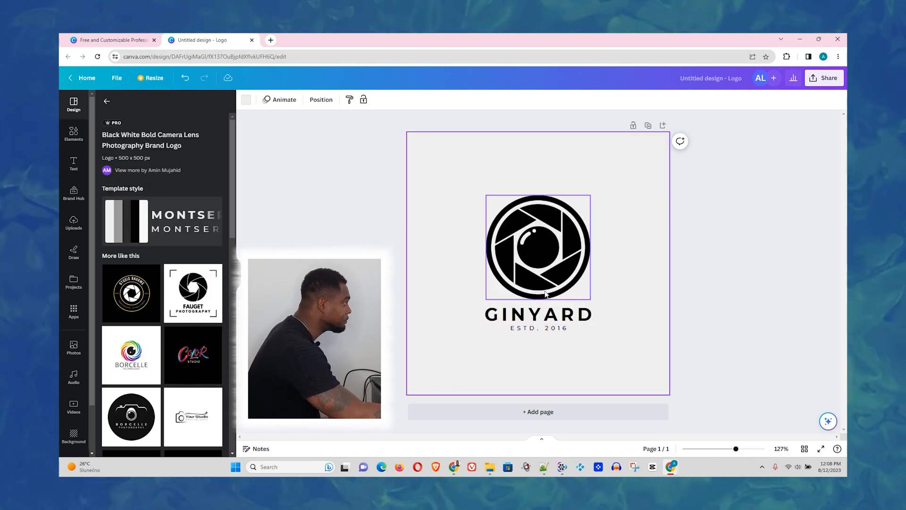
Step: Add a second page and apply the related Black and White Modern Clean Minimalist Creative Technology Logo template
click(561, 251)
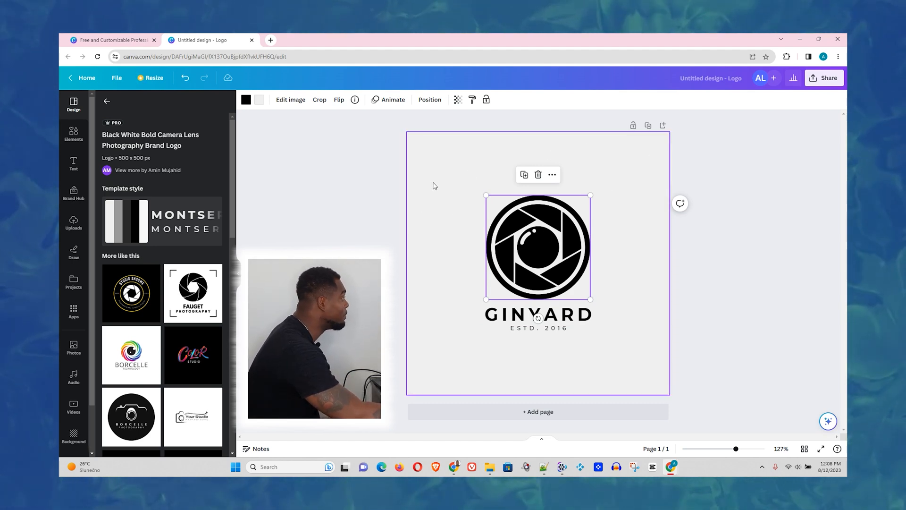
scroll(195, 310, down, 5)
scroll(193, 312, up, 5)
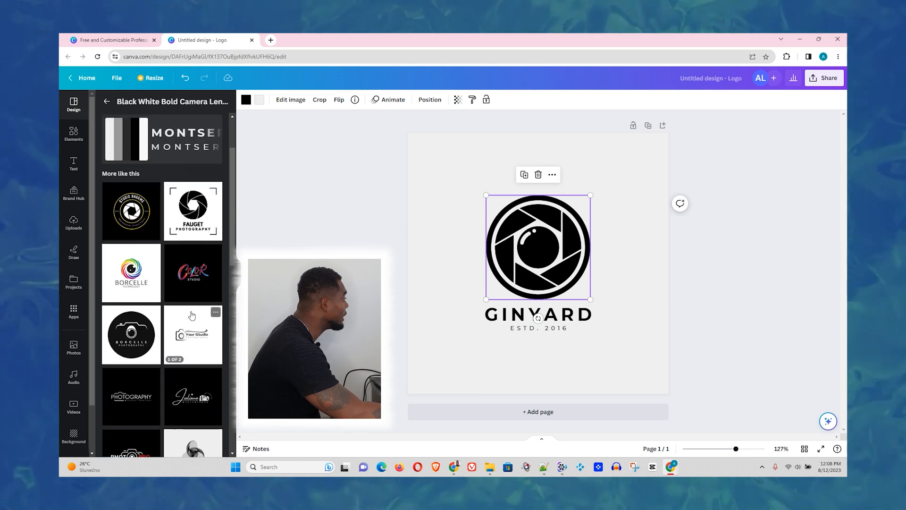
scroll(190, 315, down, 5)
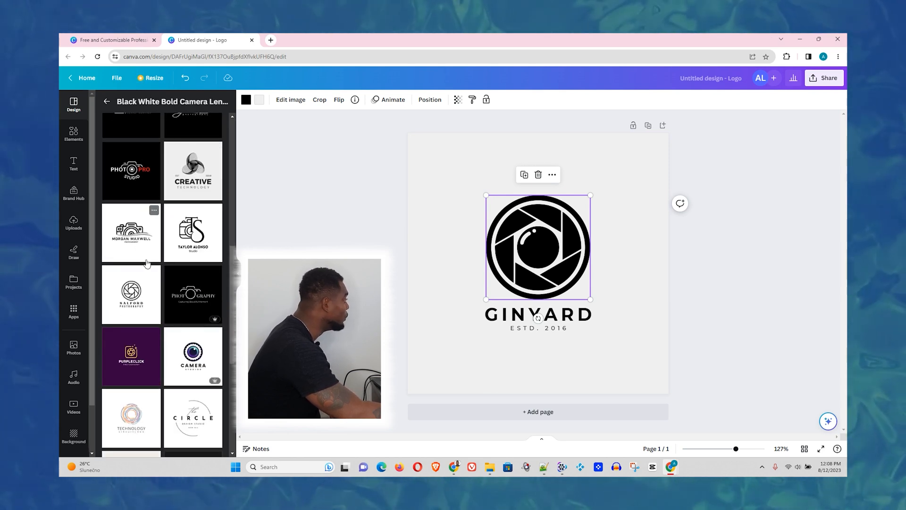
scroll(194, 352, down, 4)
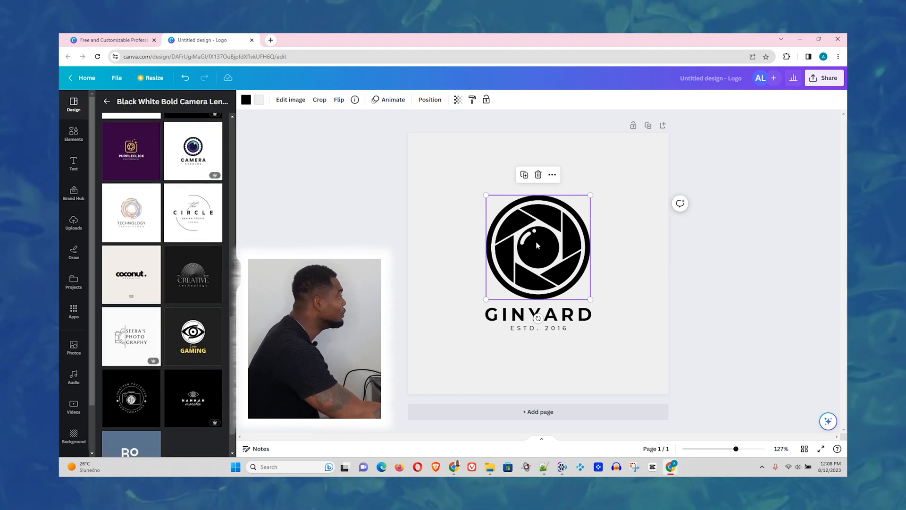
click(662, 126)
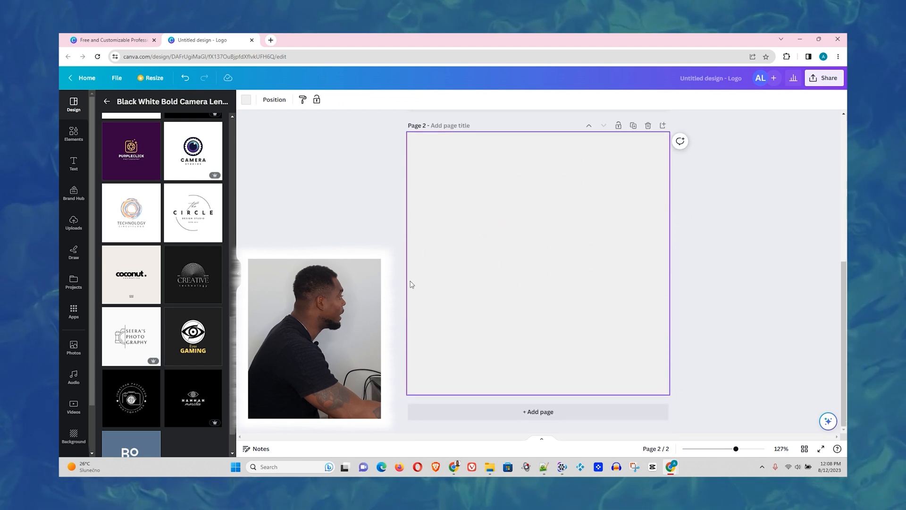
click(195, 276)
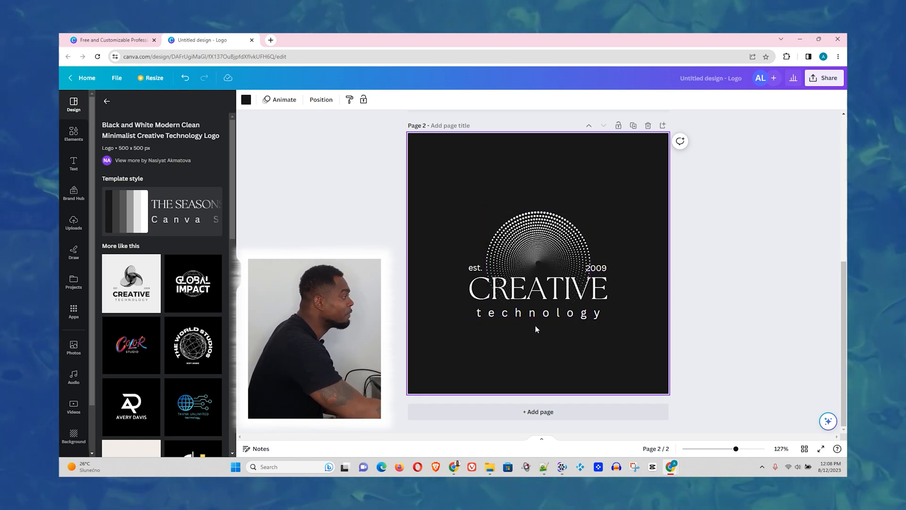
Step: Recolor the dotted circular graphic on page 2 with the default light green #C1FF72
click(536, 244)
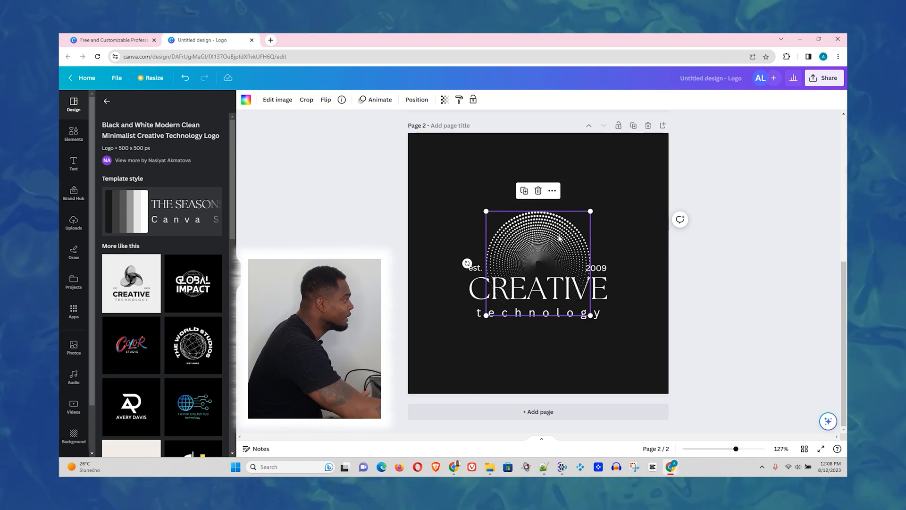
click(247, 100)
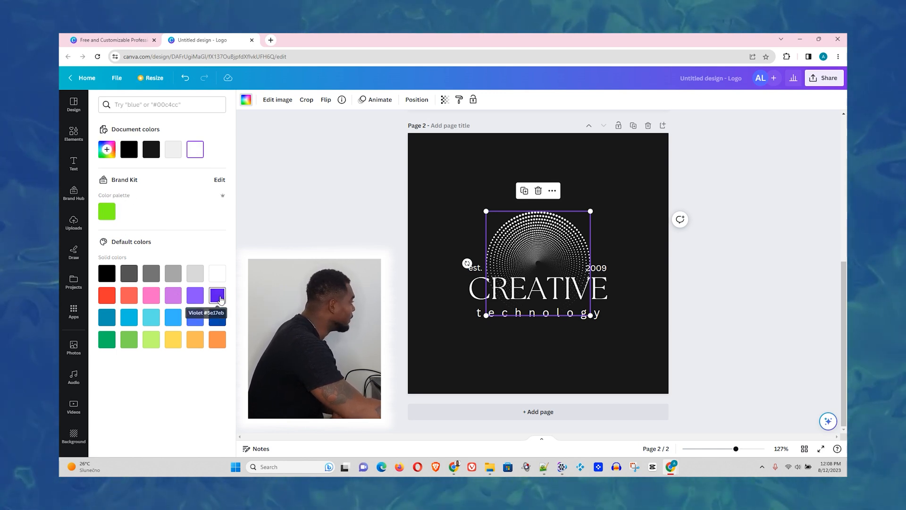
click(171, 321)
click(151, 339)
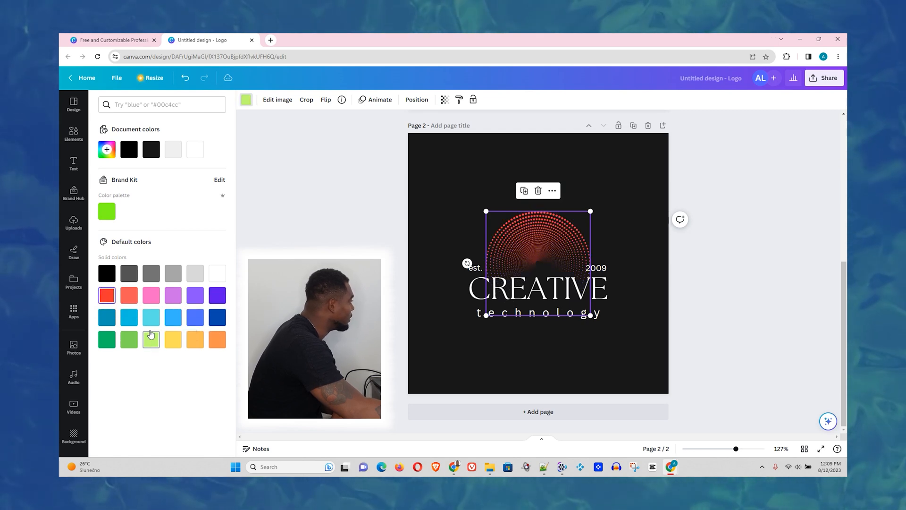
Step: Try the custom shades #A0B487 and #B7BFAC on the dotted graphic
click(106, 150)
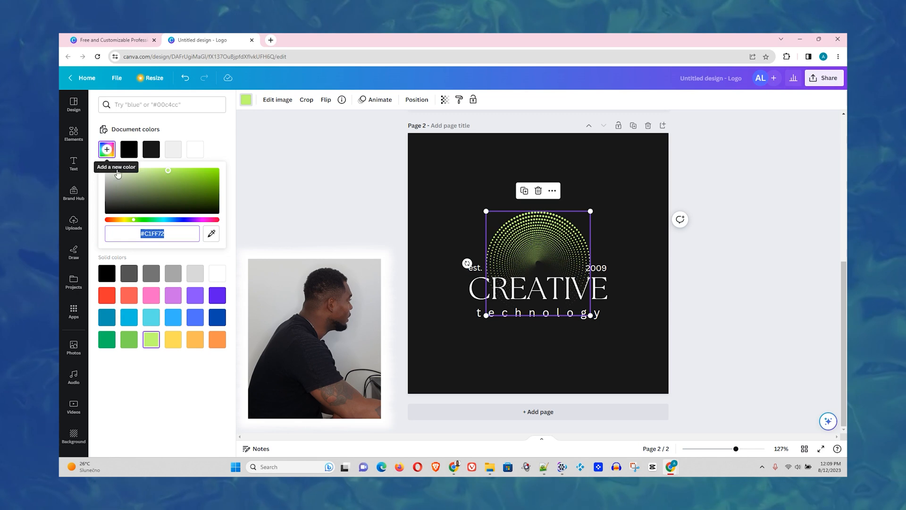
click(177, 179)
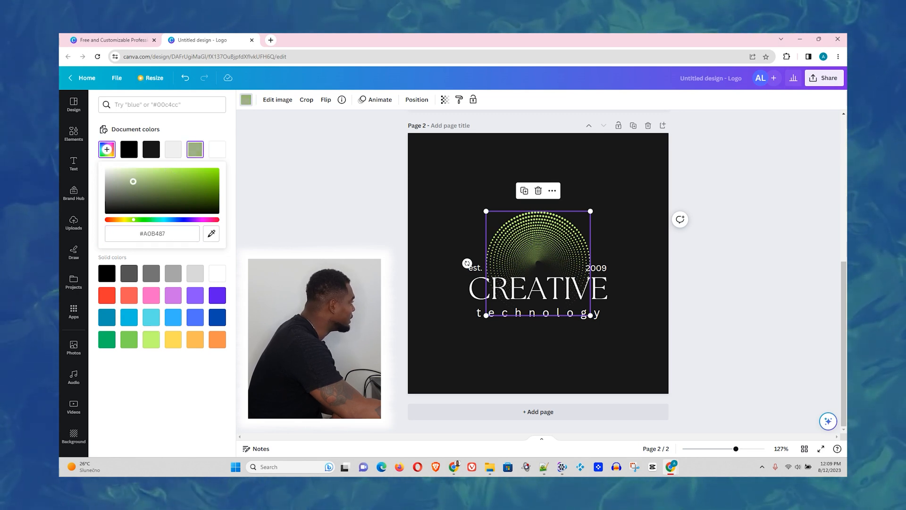
click(116, 179)
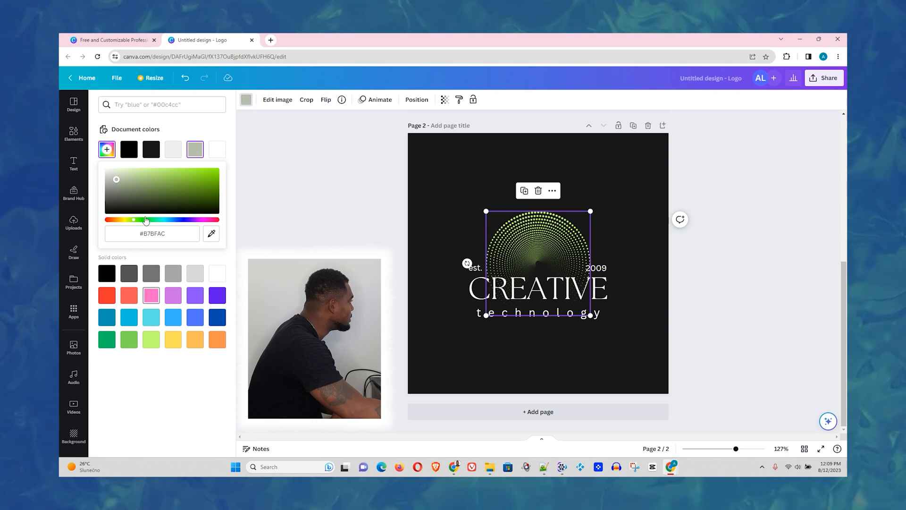
Step: Set the dotted graphic's color to violet #5e17eb and mute it to the custom shade #6F5F8F
click(217, 295)
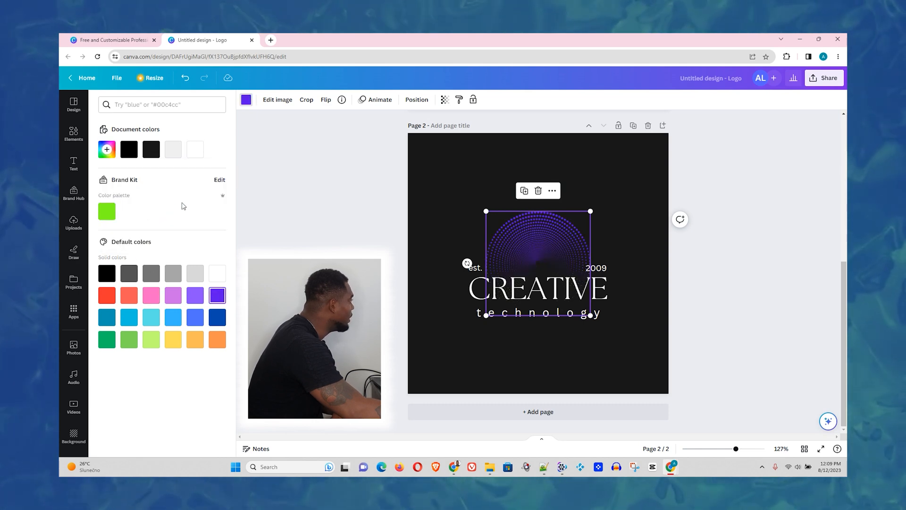
click(106, 149)
drag(203, 175, 167, 180)
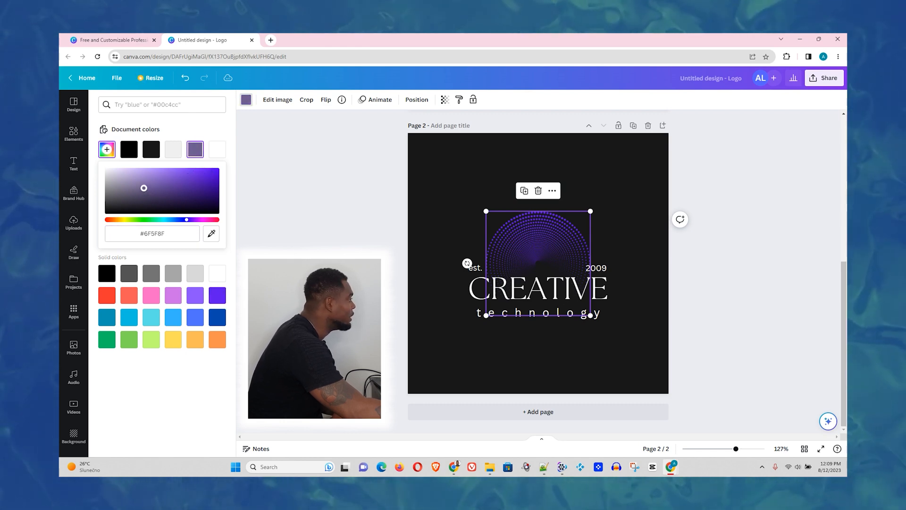
click(360, 217)
Step: Change the large logo name on page 2 to SUPER
click(536, 298)
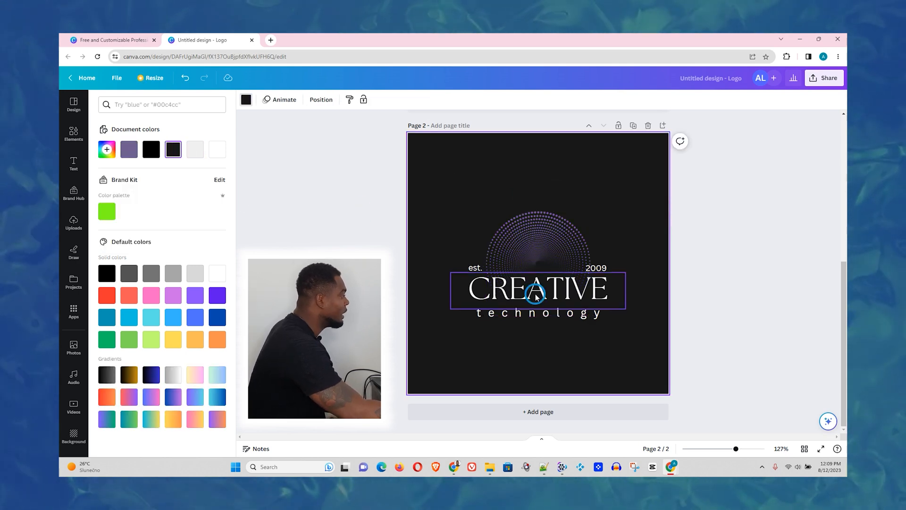
double_click(537, 297)
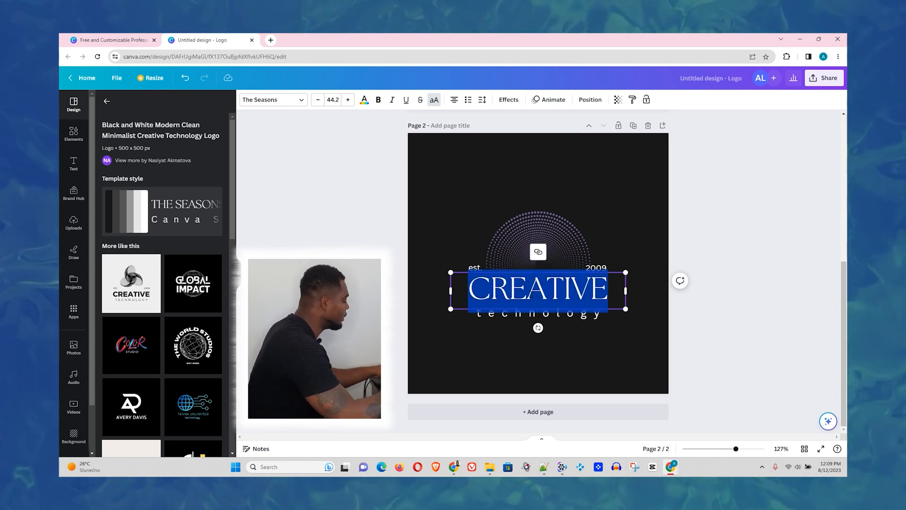
text(SUPER)
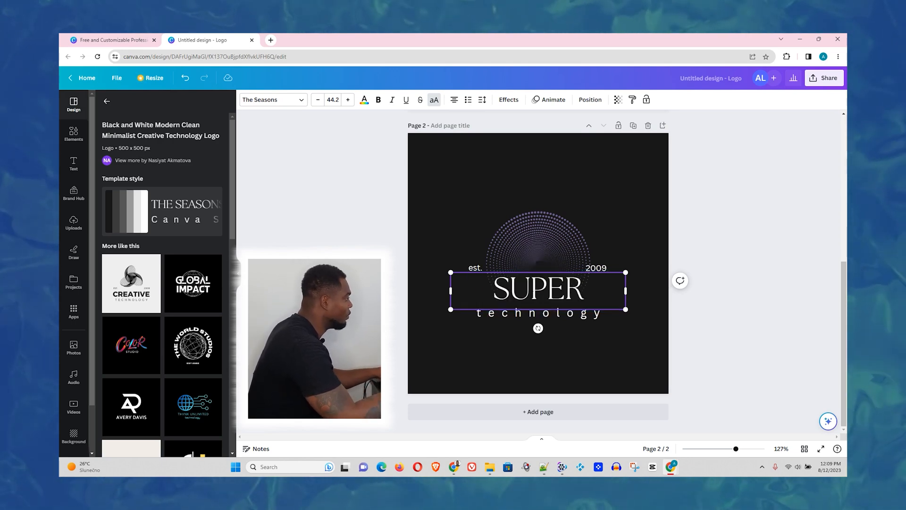
Step: Complete the large logo name as SUPER 5 and delete the "est." and "2009" labels above it
text( 5)
click(472, 245)
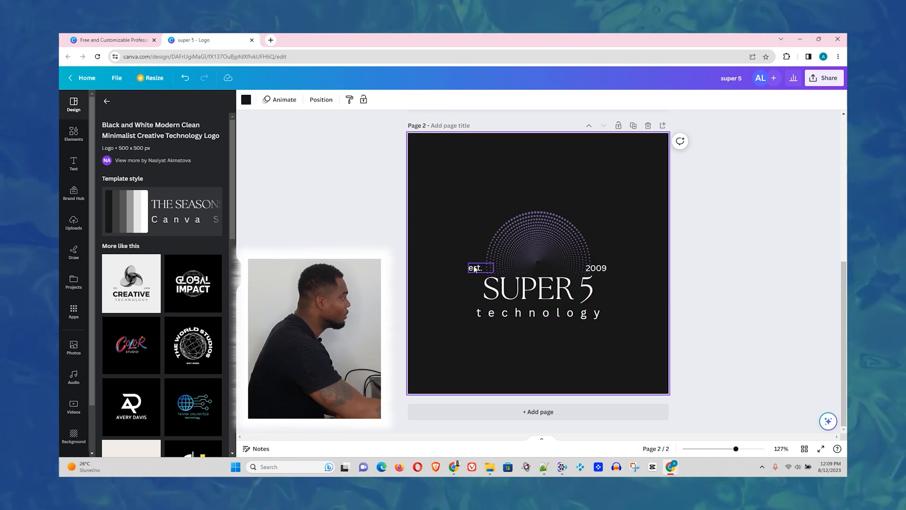
click(474, 269)
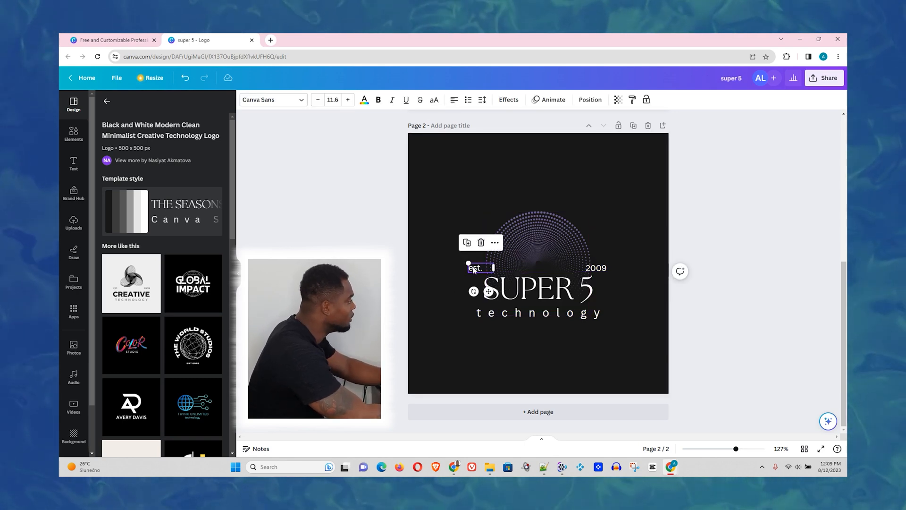
key(Delete)
click(594, 270)
key(Delete)
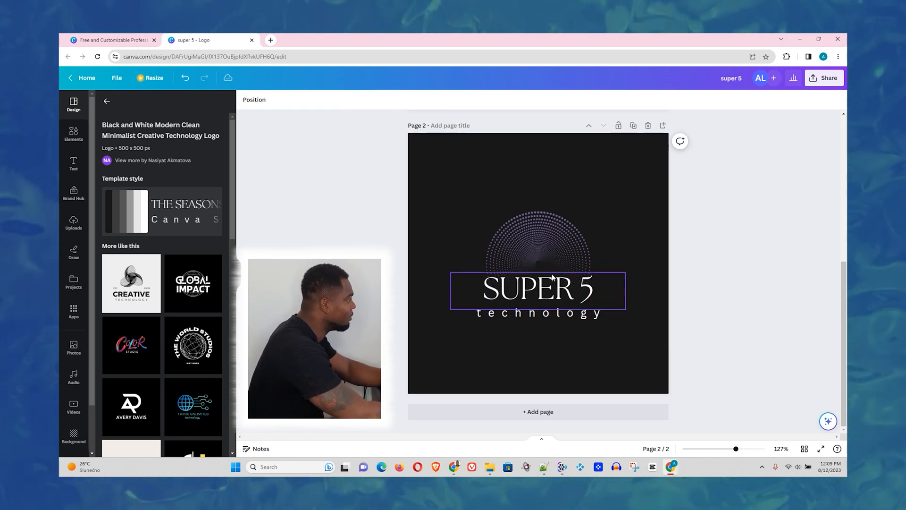
Step: Replace the "technology" tagline below the logo name with DANCERS
click(519, 316)
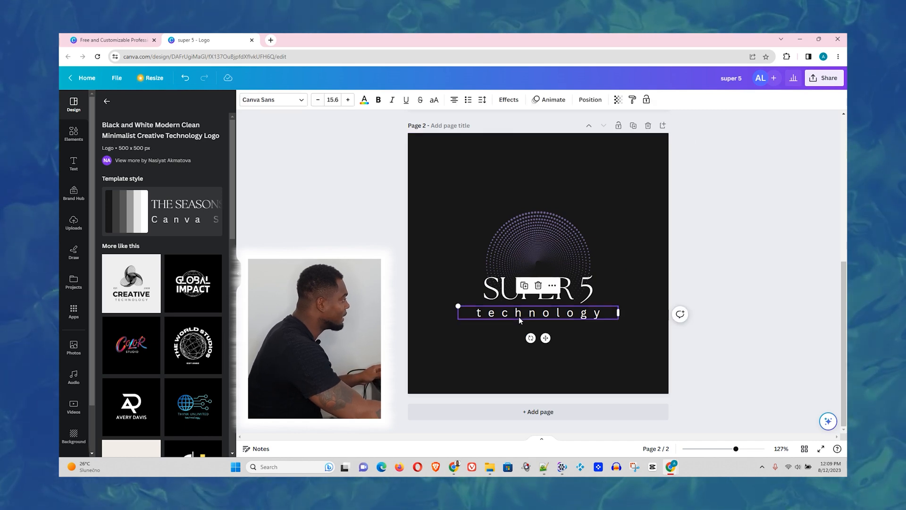
double_click(519, 317)
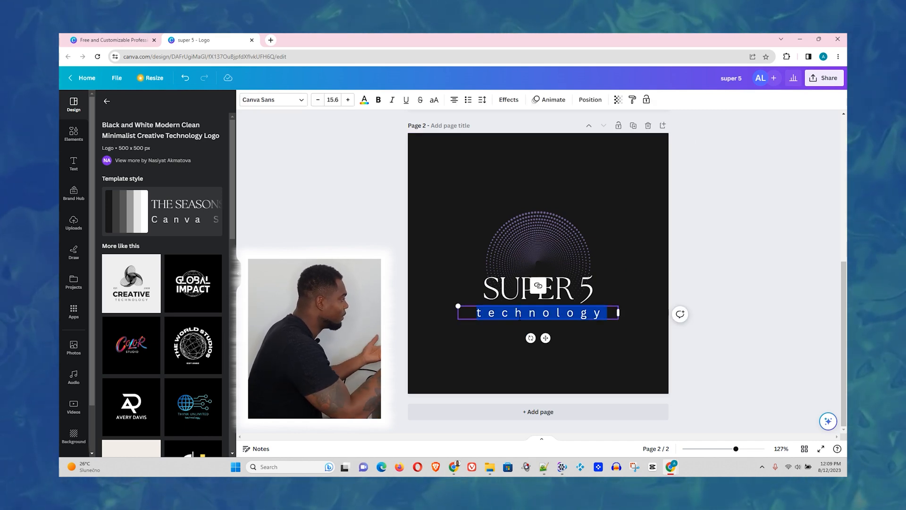
text(dan)
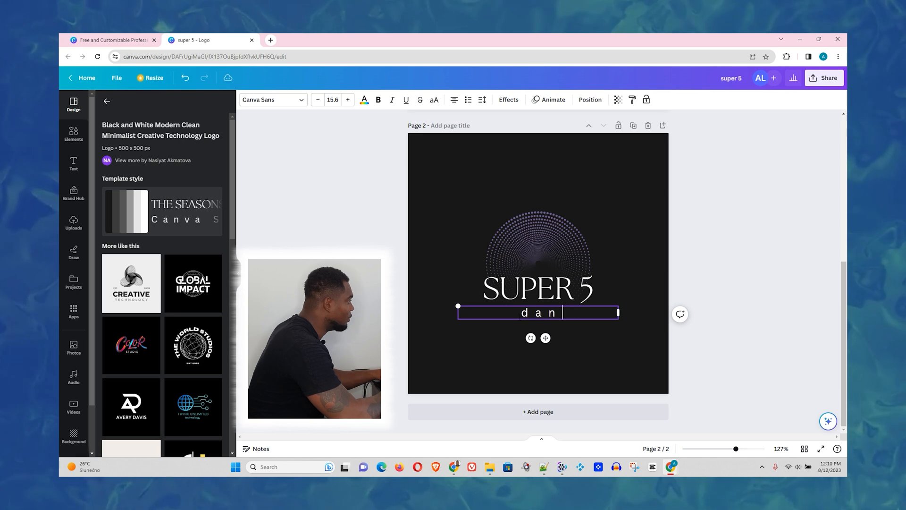
text(cer)
key(BackSpace)
key(BackSpace)
key(BackSpace)
key(BackSpace)
key(BackSpace)
text(da)
key(BackSpace)
key(BackSpace)
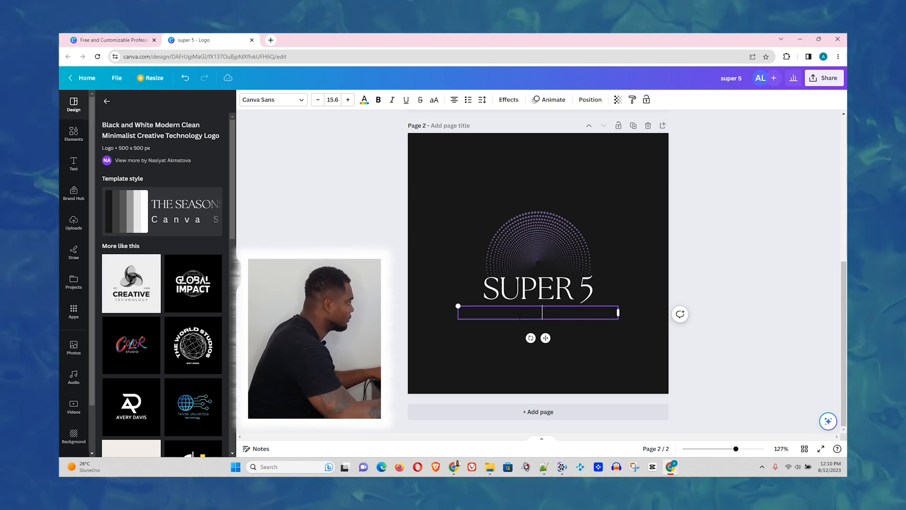
text(DABCE)
key(BackSpace)
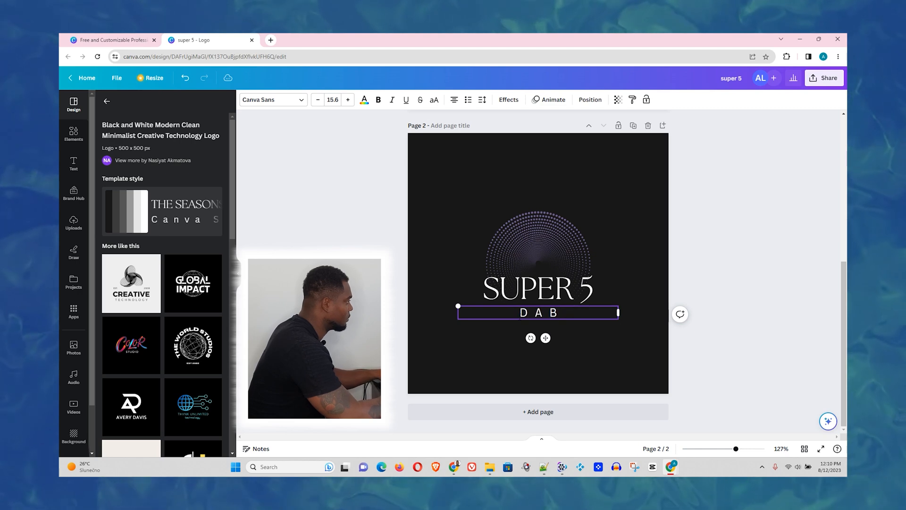
text(NCERS)
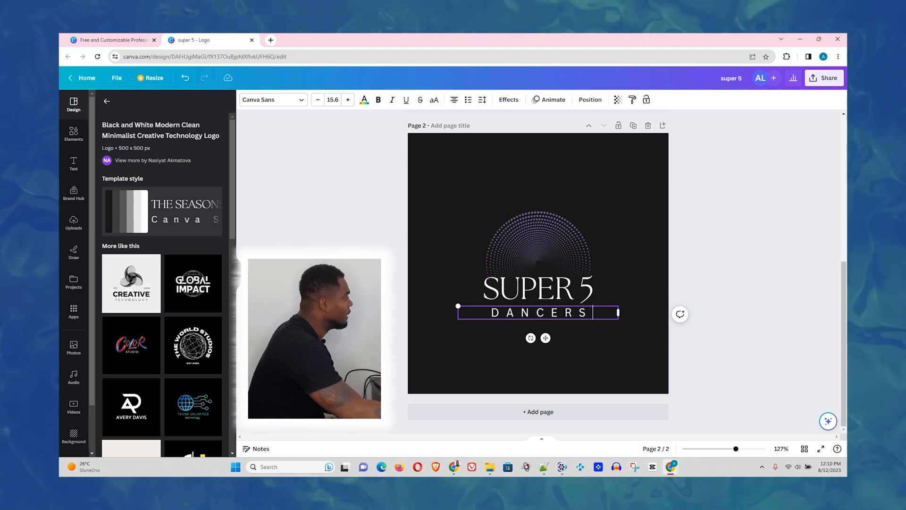
click(569, 325)
Step: Change the font of the DANCERS tagline to TAN Kindred
click(555, 317)
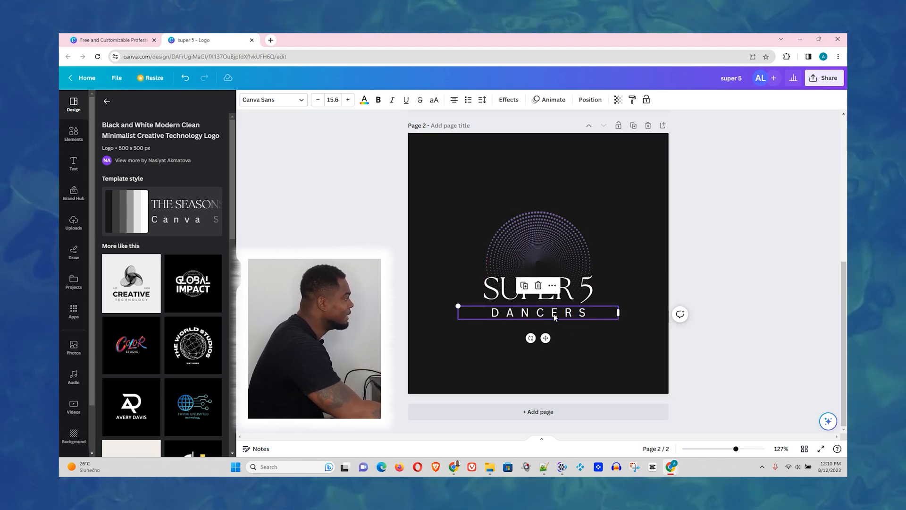
click(295, 101)
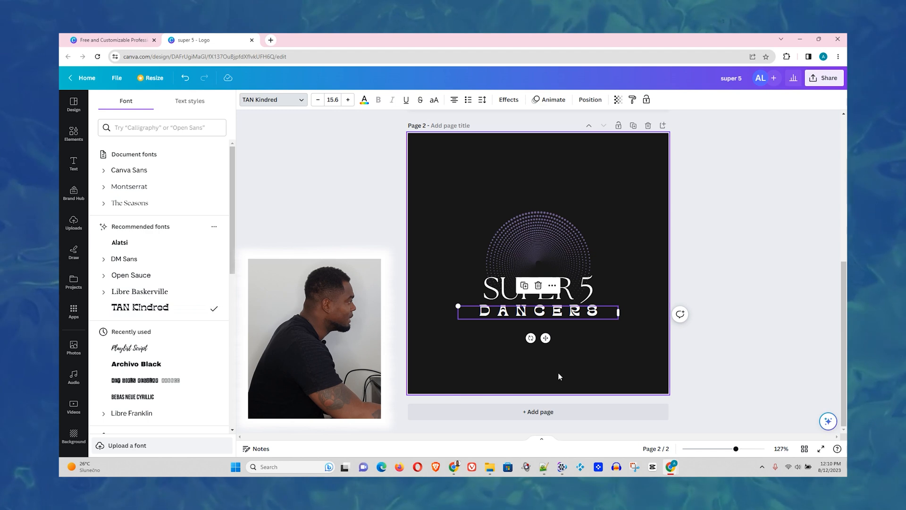
click(573, 373)
Step: Search the elements library for DANCERS and delete the dotted circular graphic from page 2
click(540, 253)
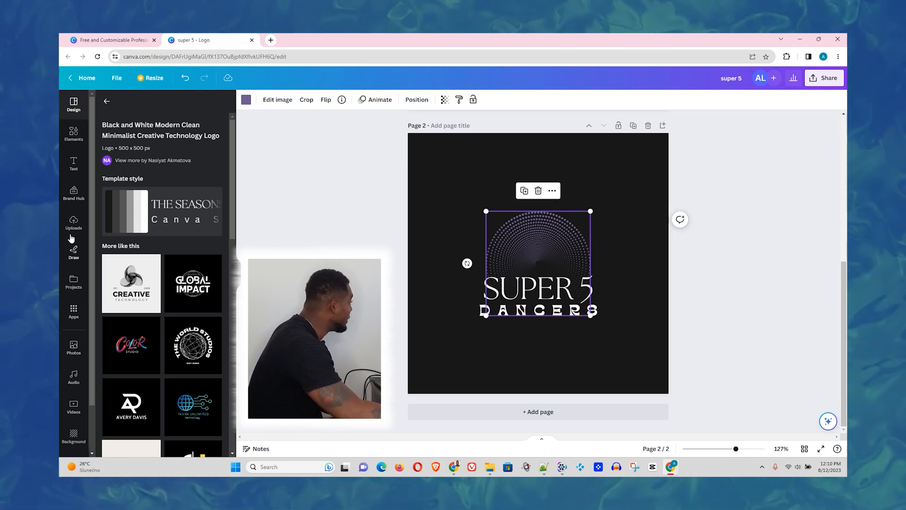
click(73, 133)
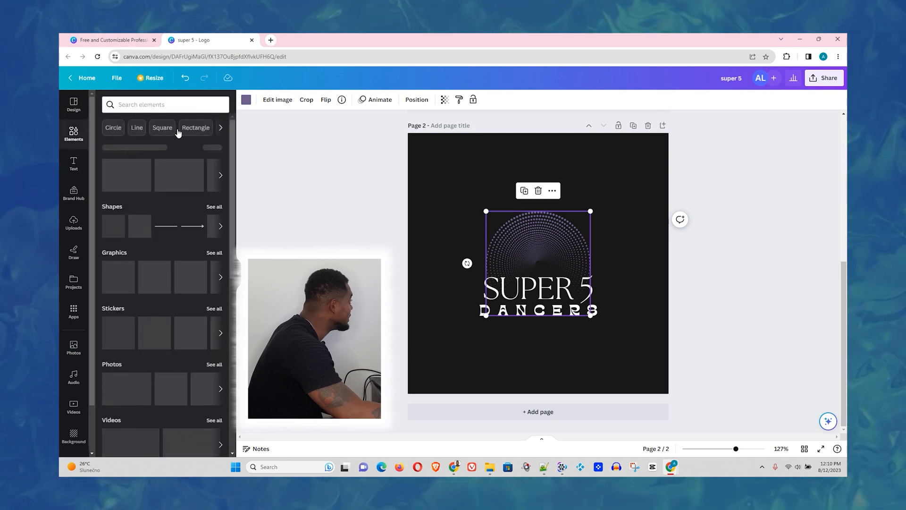
click(147, 108)
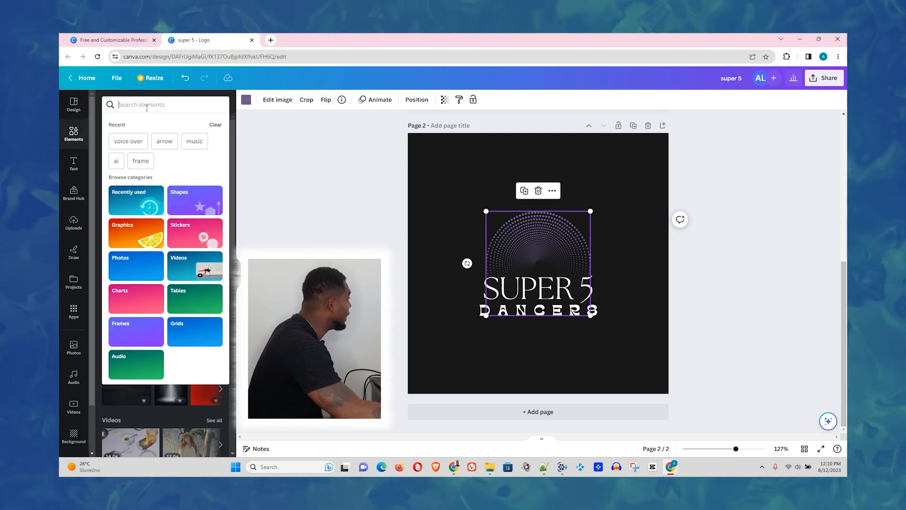
text(DANCE)
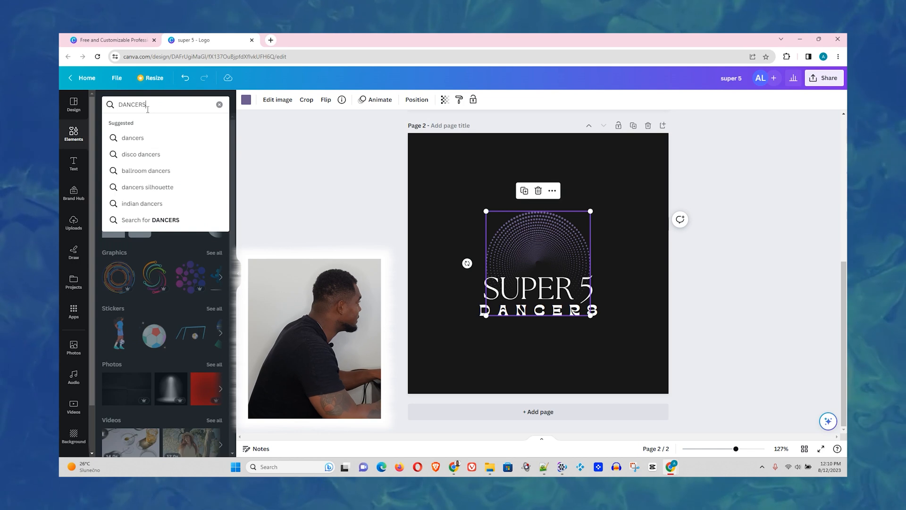
text(RS)
key(Return)
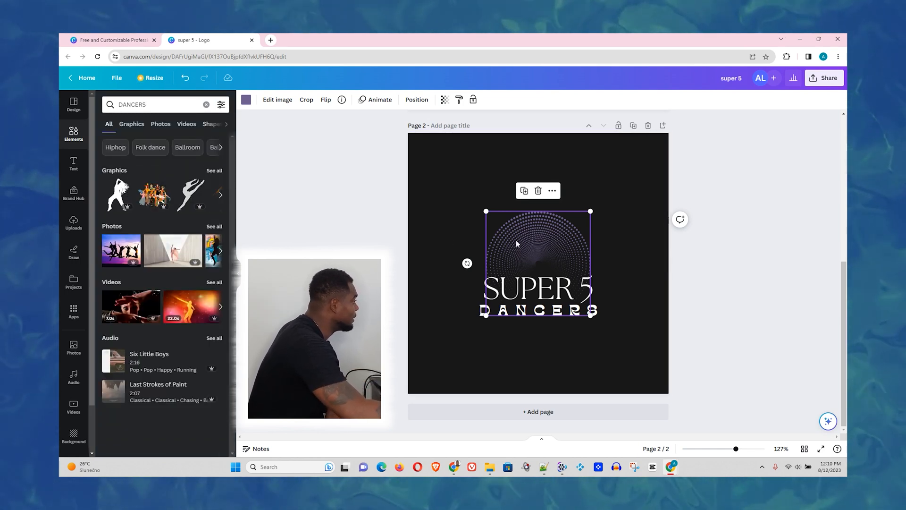
key(Delete)
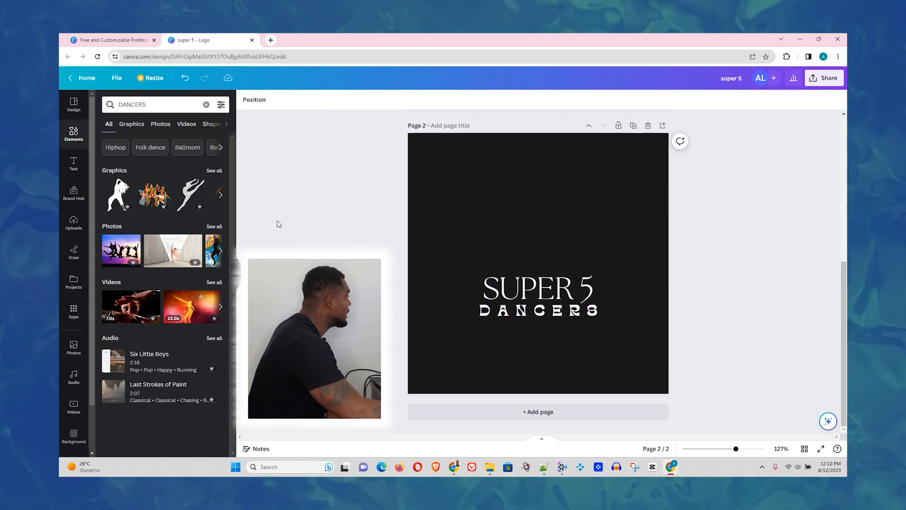
Step: Insert the long-haired dancer silhouette graphic on page 2 and remove its duplicate copy
click(114, 194)
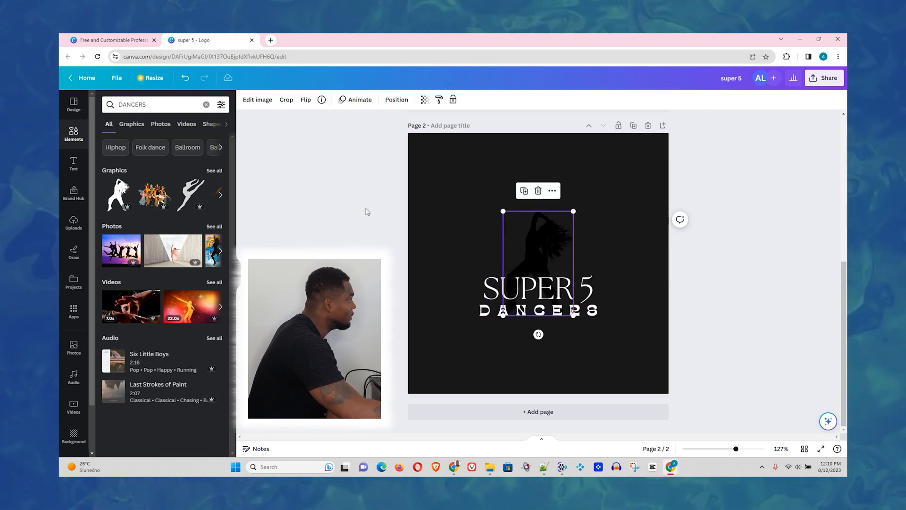
click(119, 189)
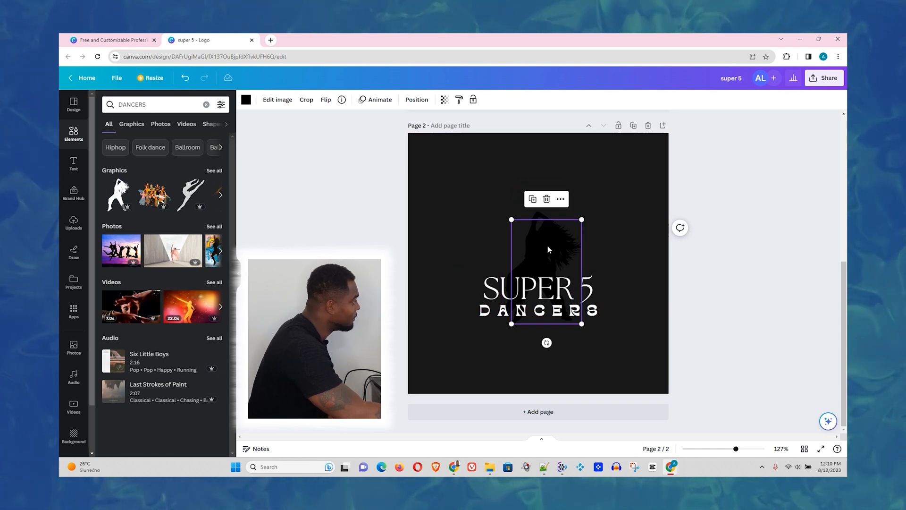
key(Delete)
click(525, 238)
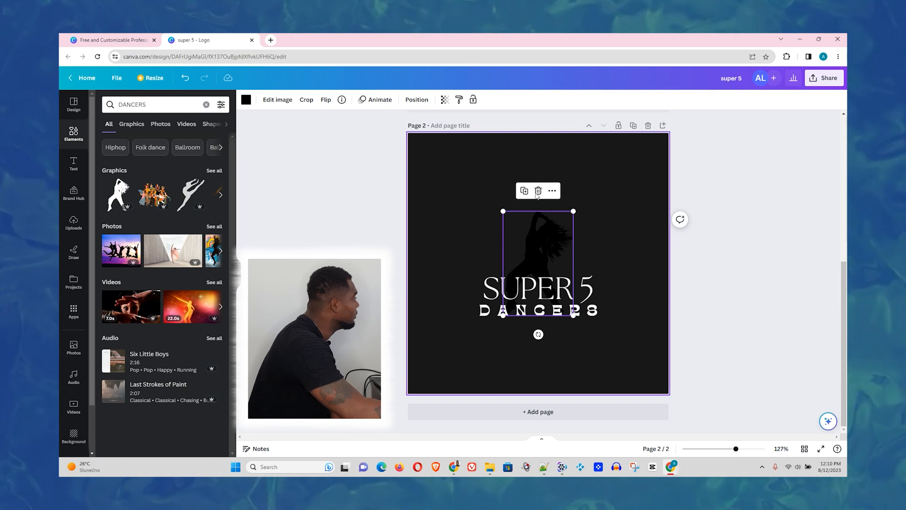
Step: Recolor the dancer silhouette with the bright green from the Brand Kit palette and nudge it slightly to the right
click(246, 100)
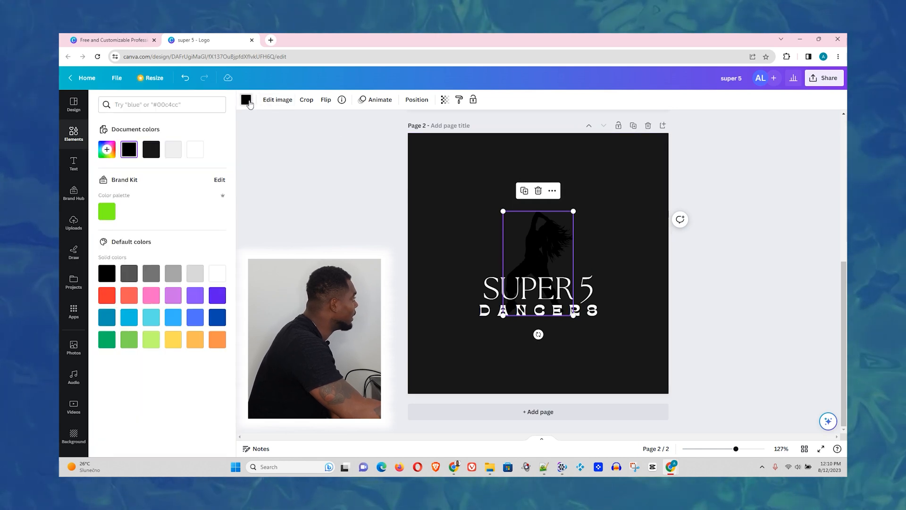
click(195, 150)
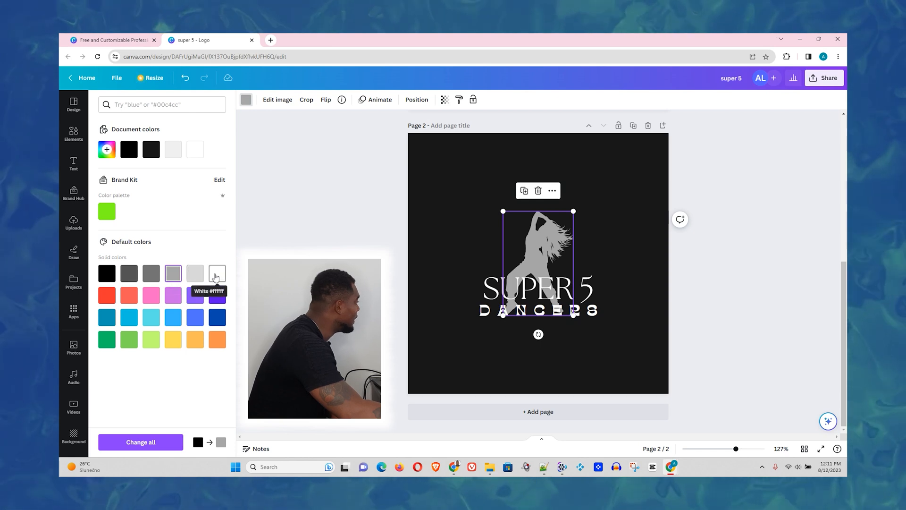
click(107, 211)
drag(542, 250, 545, 250)
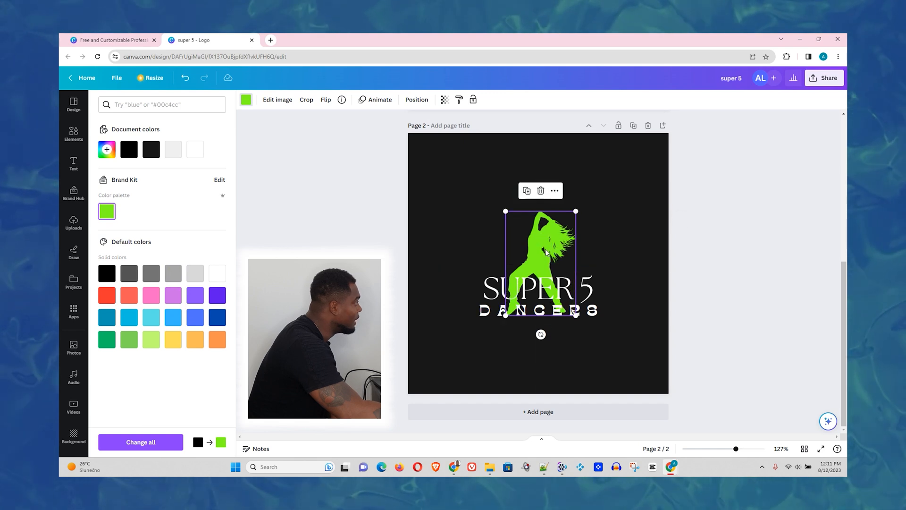
Step: Set the dancer silhouette's transparency to about 46 and shift it slightly right behind the logo text
click(445, 100)
drag(444, 133, 409, 135)
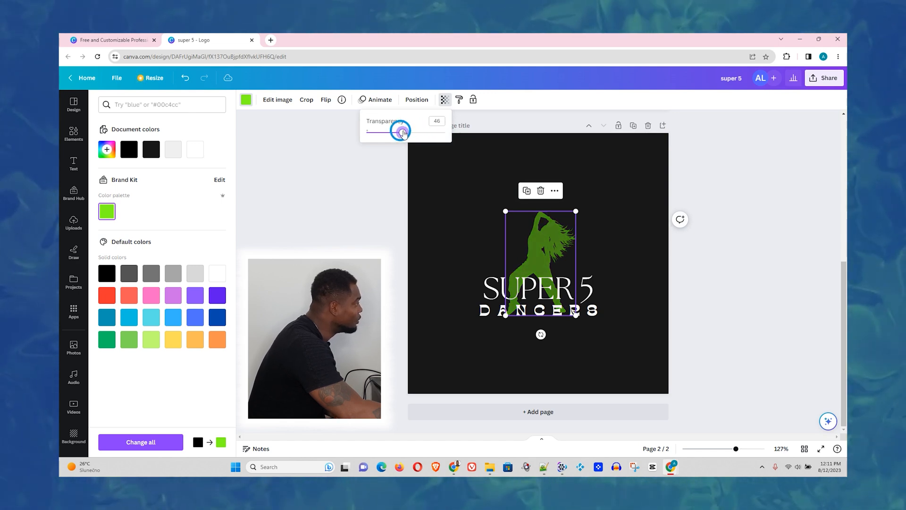
drag(538, 242, 543, 246)
click(579, 349)
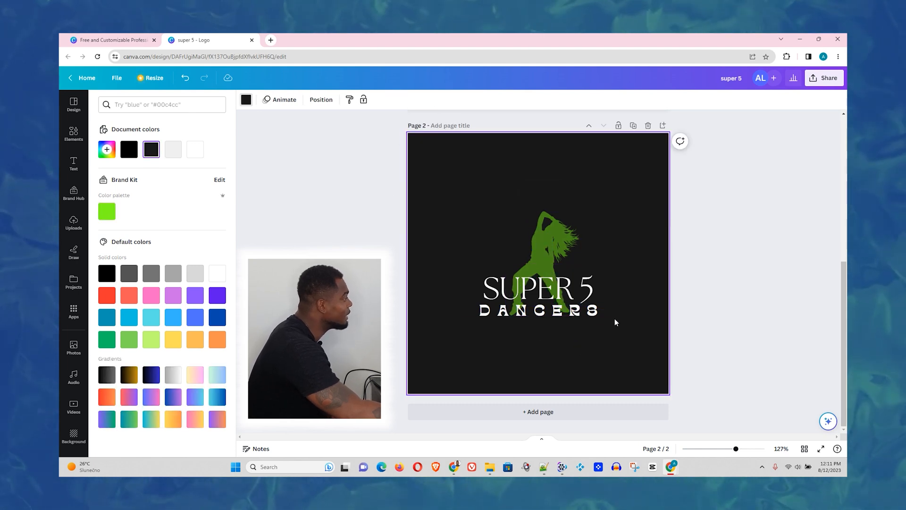
scroll(623, 264, up, 5)
scroll(611, 244, down, 3)
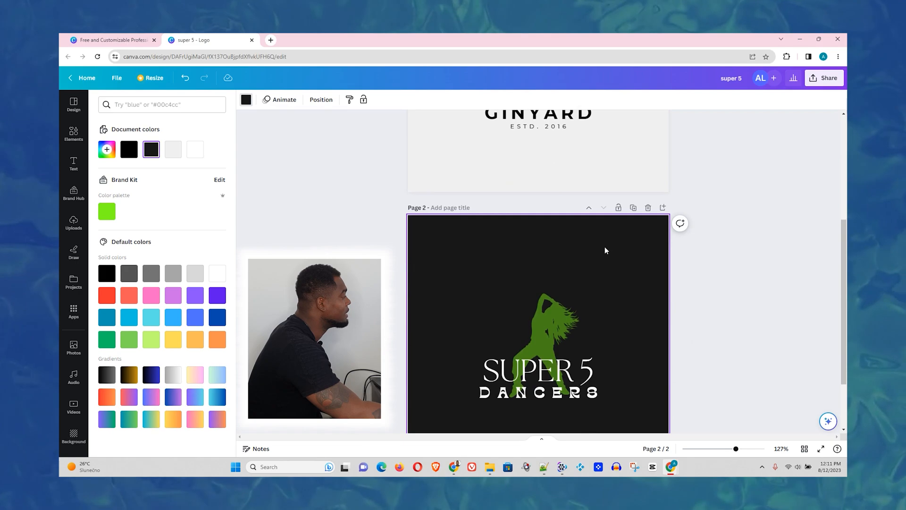
scroll(605, 249, up, 4)
click(583, 245)
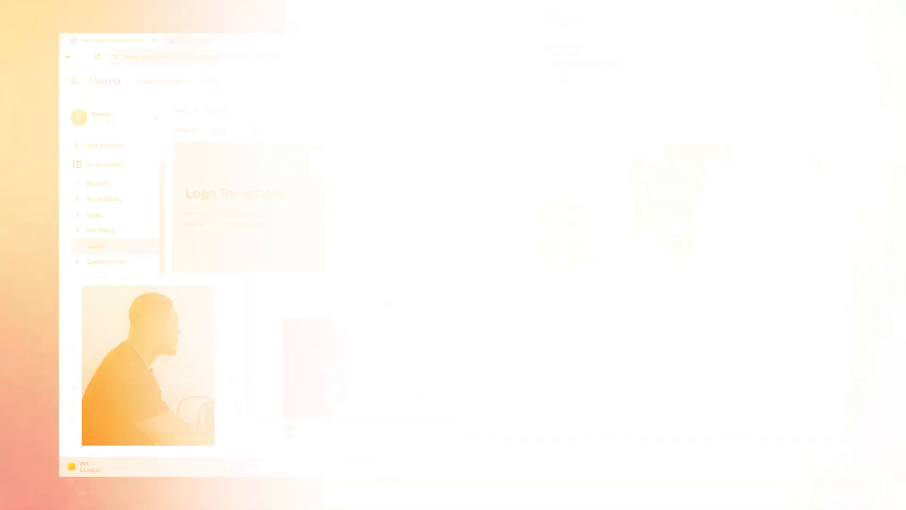
Step: Browse the logo template gallery and examine the range of designs available for different business types
scroll(428, 228, down, 5)
scroll(566, 273, down, 5)
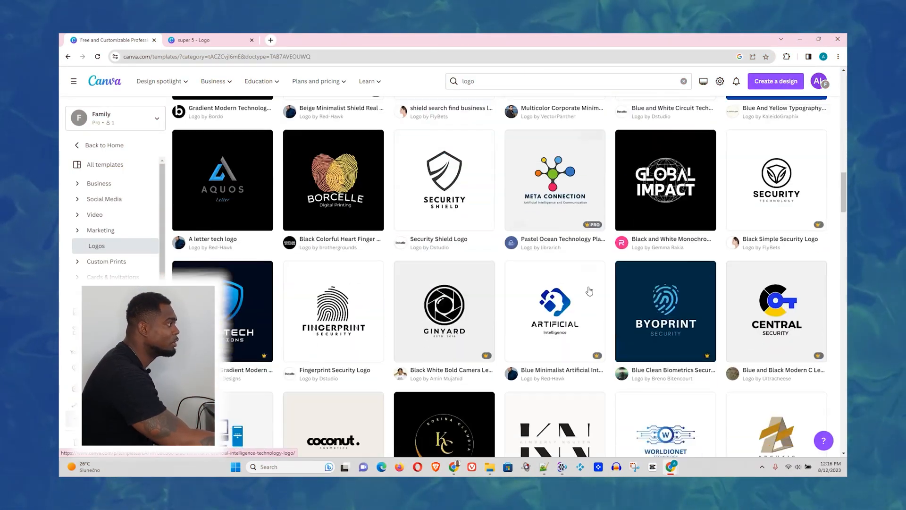
scroll(566, 278, down, 15)
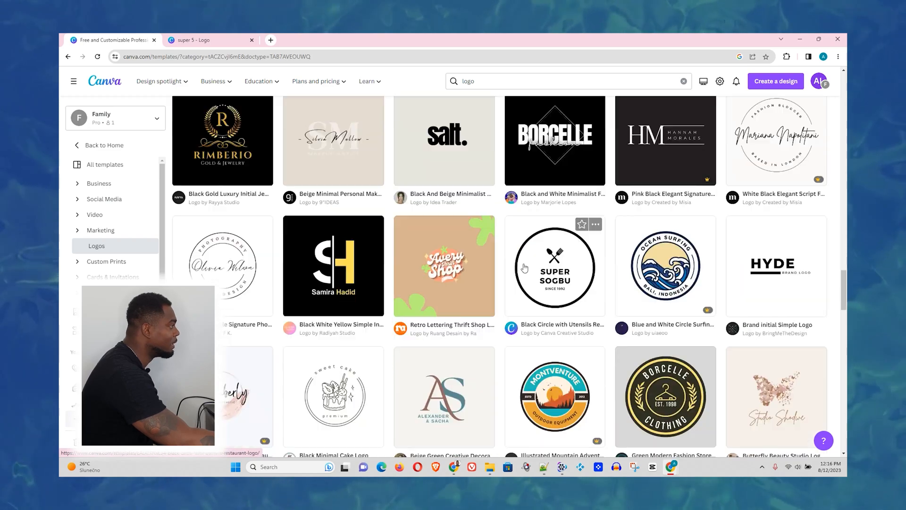
scroll(500, 269, down, 3)
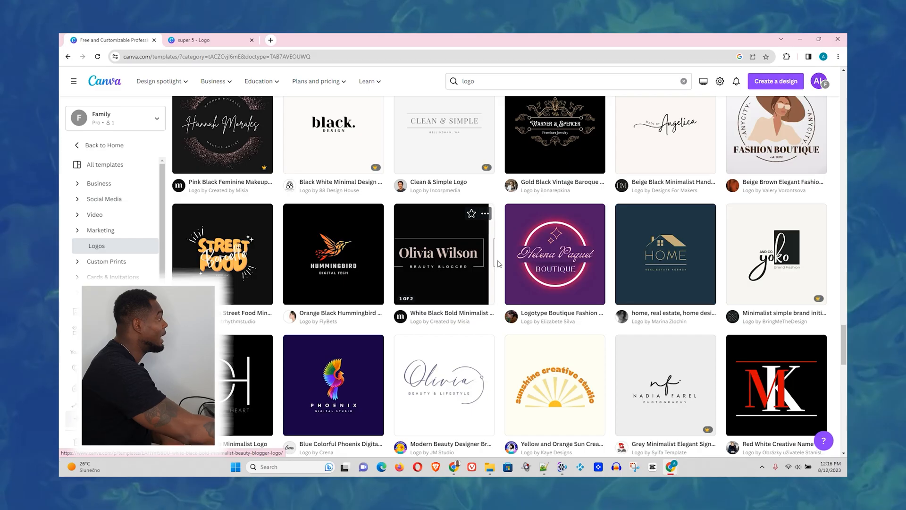
scroll(445, 253, up, 10)
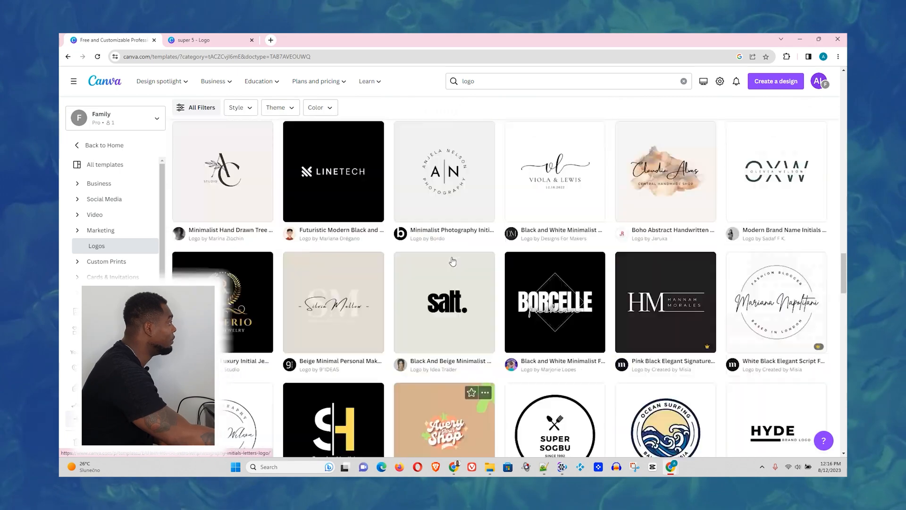
scroll(444, 253, up, 5)
scroll(444, 254, up, 10)
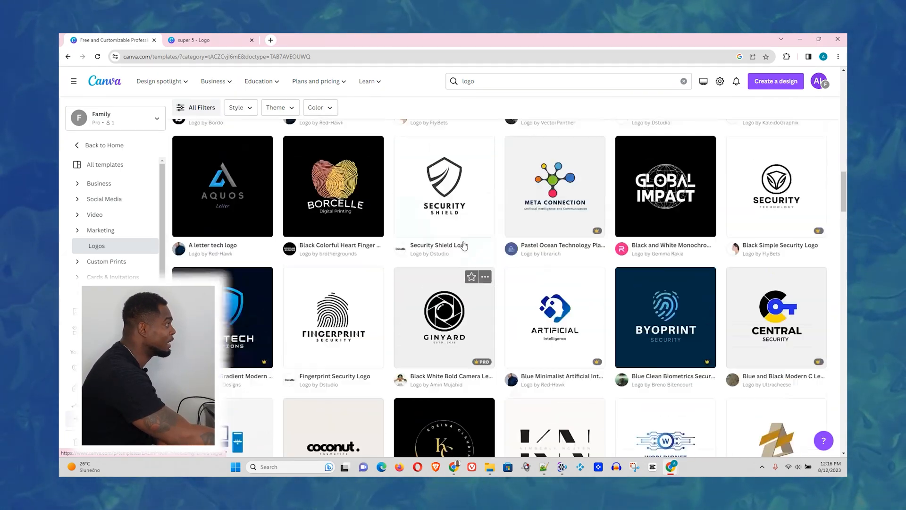
scroll(487, 299, down, 6)
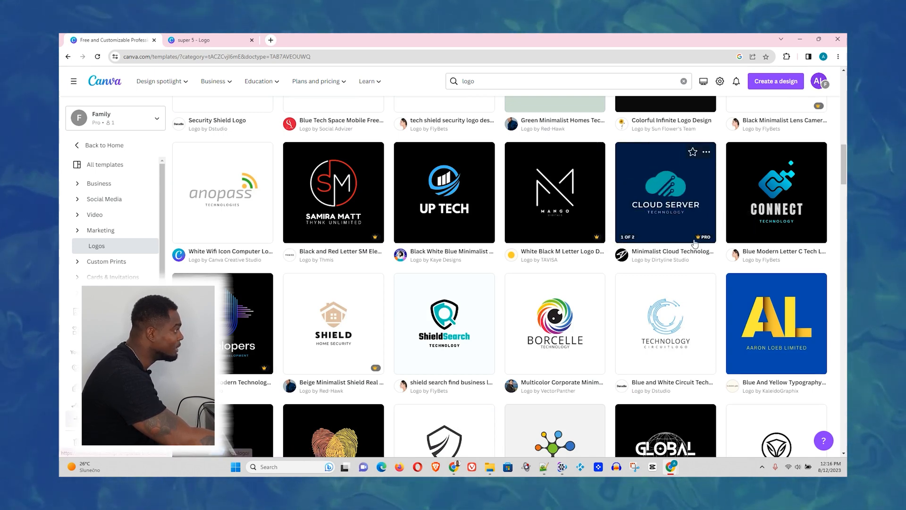
scroll(501, 264, up, 15)
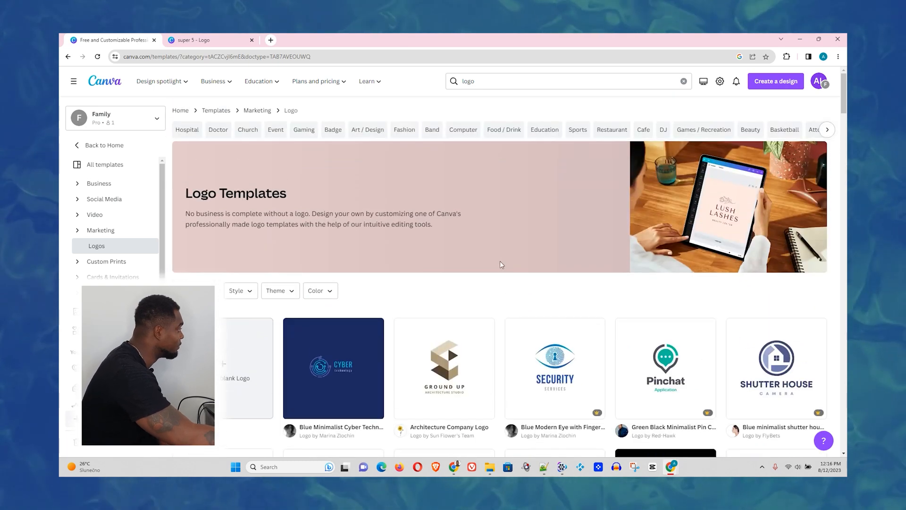
scroll(499, 265, down, 7)
scroll(425, 293, up, 6)
scroll(360, 322, down, 1)
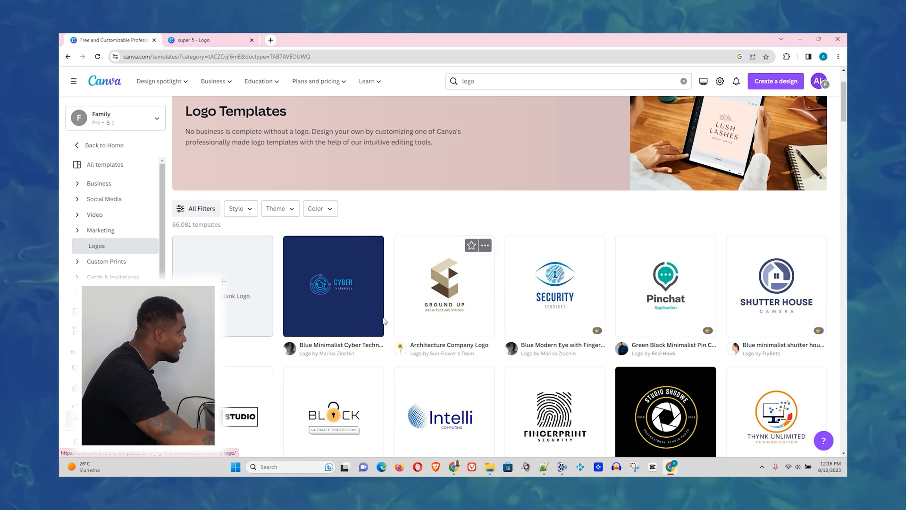
scroll(354, 302, down, 4)
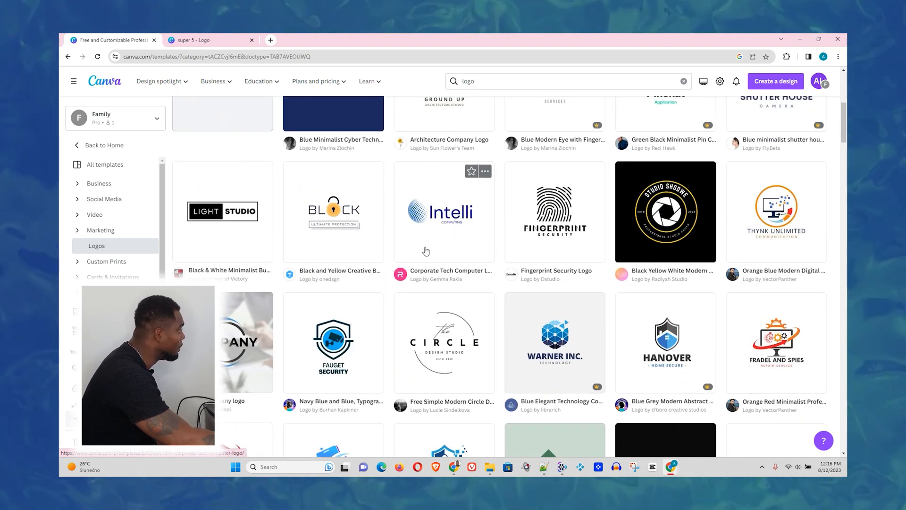
scroll(463, 254, up, 6)
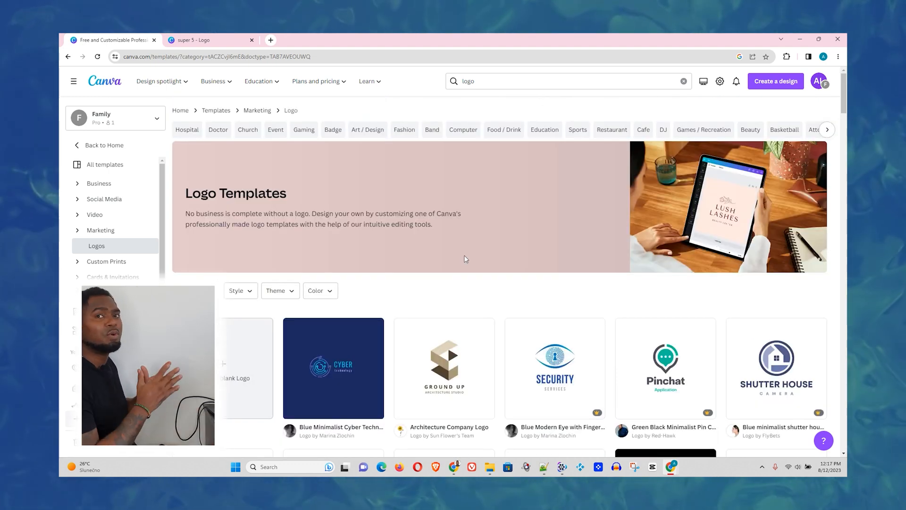